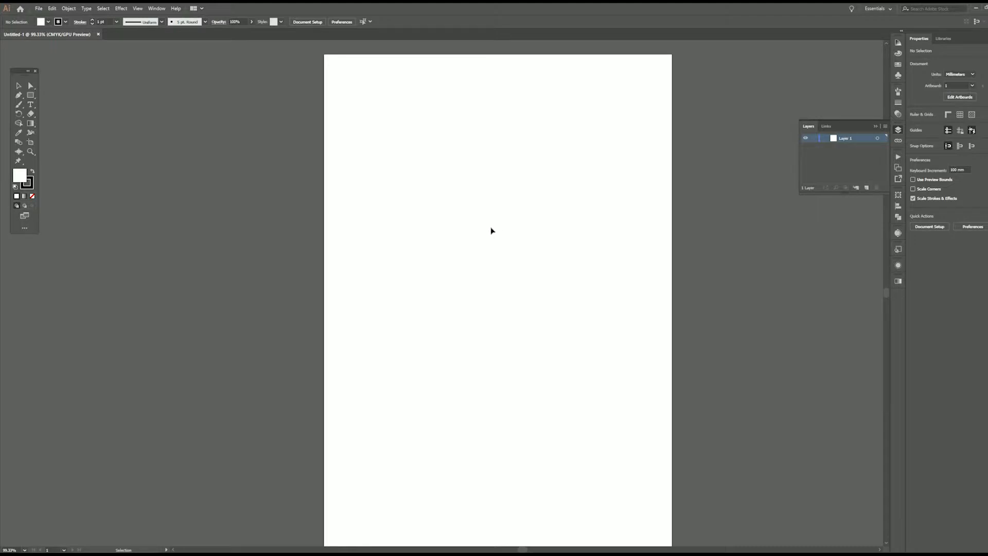
Resize the A4 artboard to 200 mm wide by 300 mm high and leave artboard editing
scroll(492, 230, down, 1)
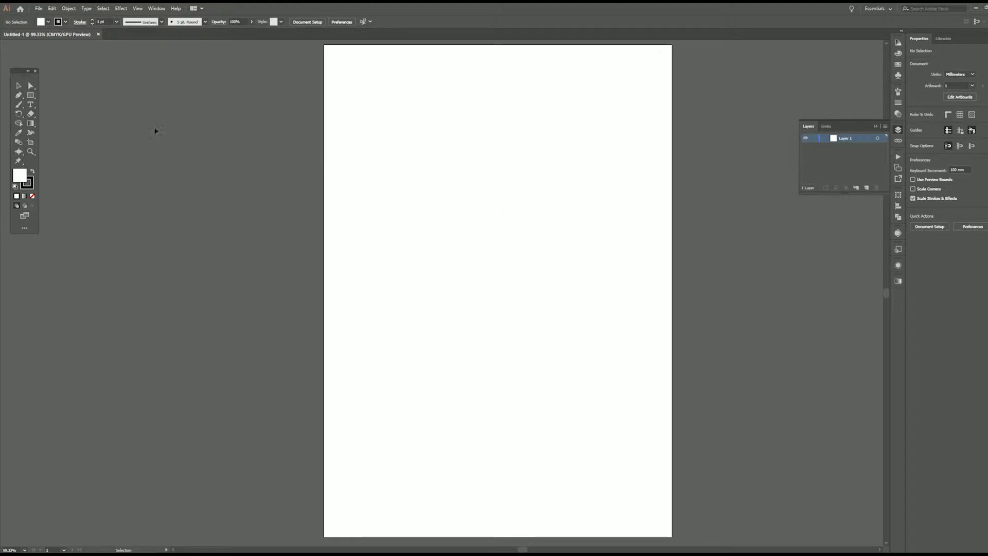
click(30, 145)
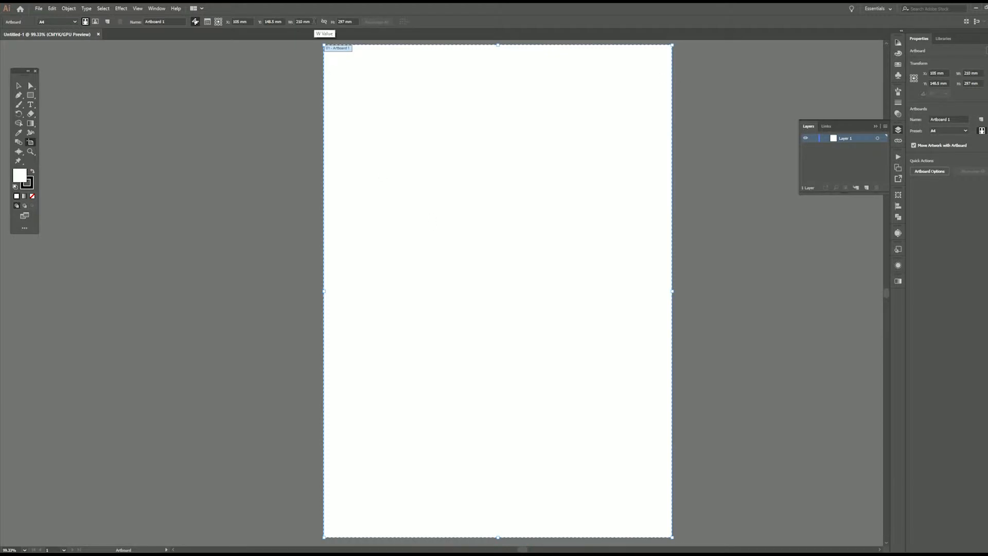
click(304, 21)
text(4)
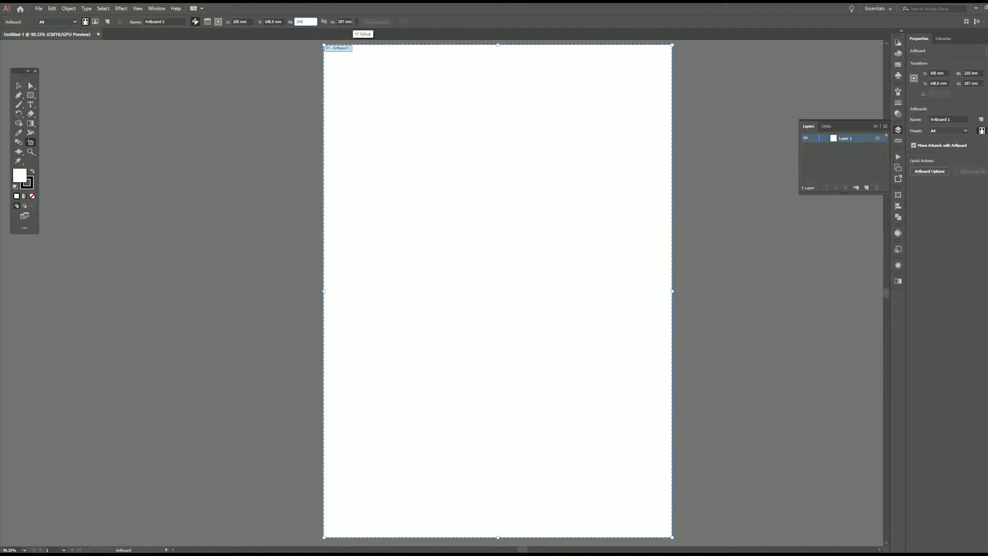
key(Tab)
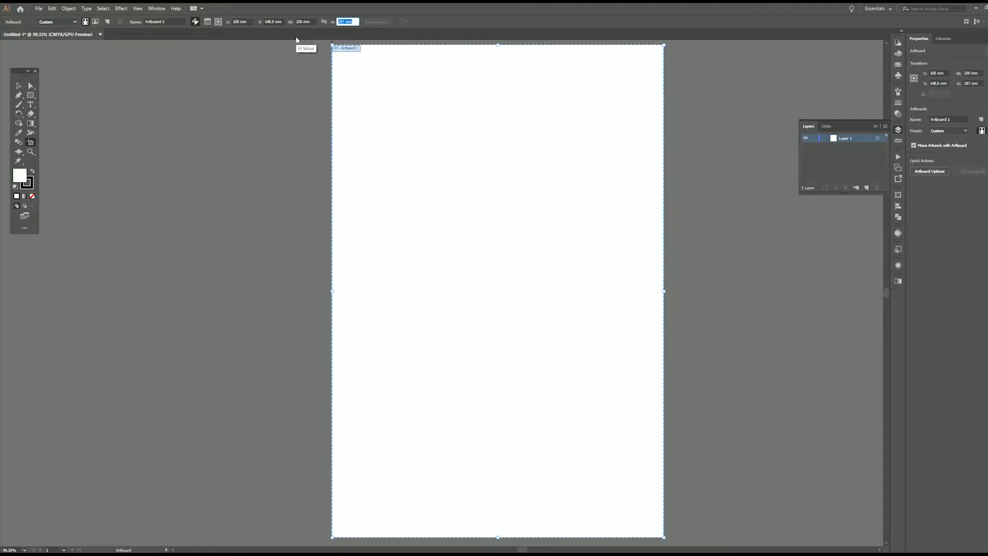
text(300)
key(Return)
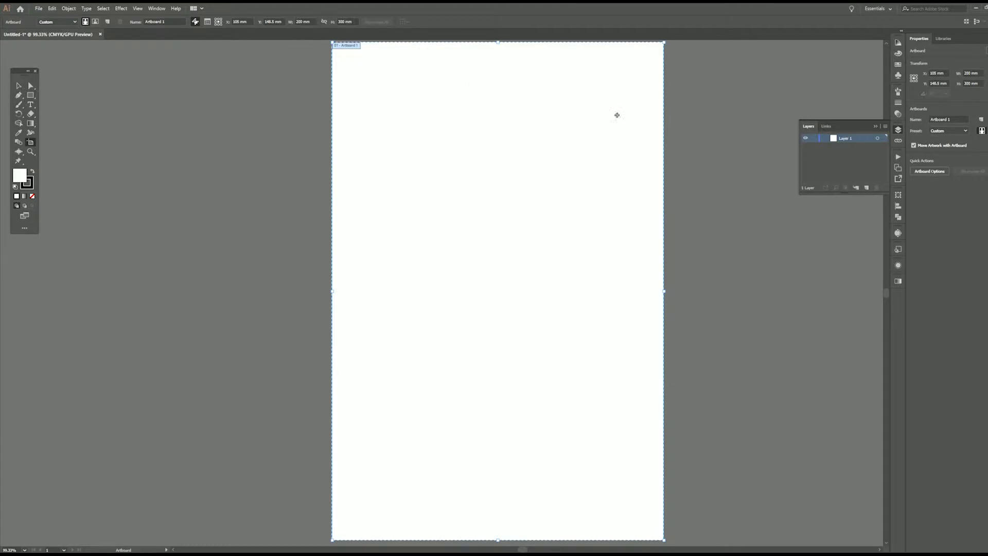
click(24, 85)
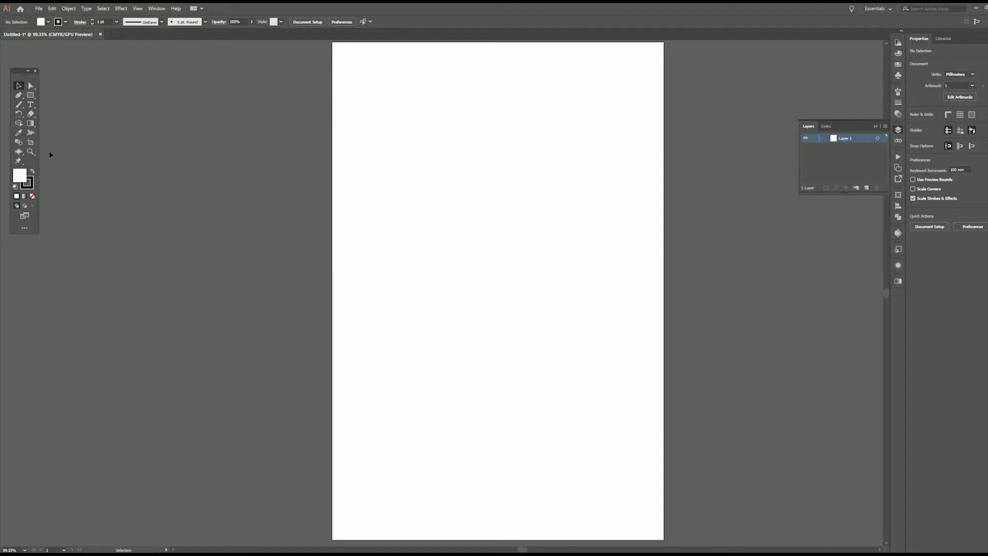
Draw a 200 by 300 mm rectangle covering the whole artboard
click(31, 95)
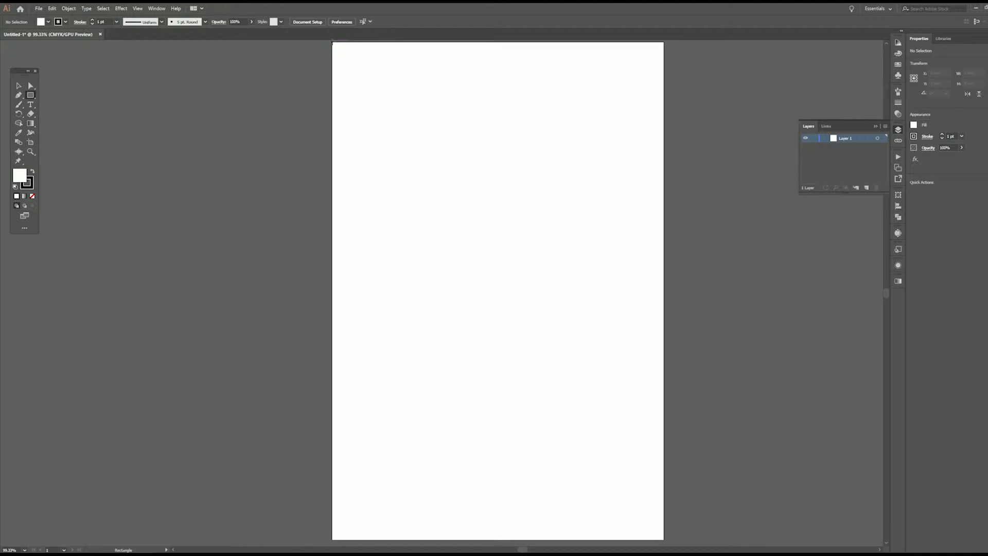
drag(332, 43, 664, 462)
scroll(526, 277, up, 4)
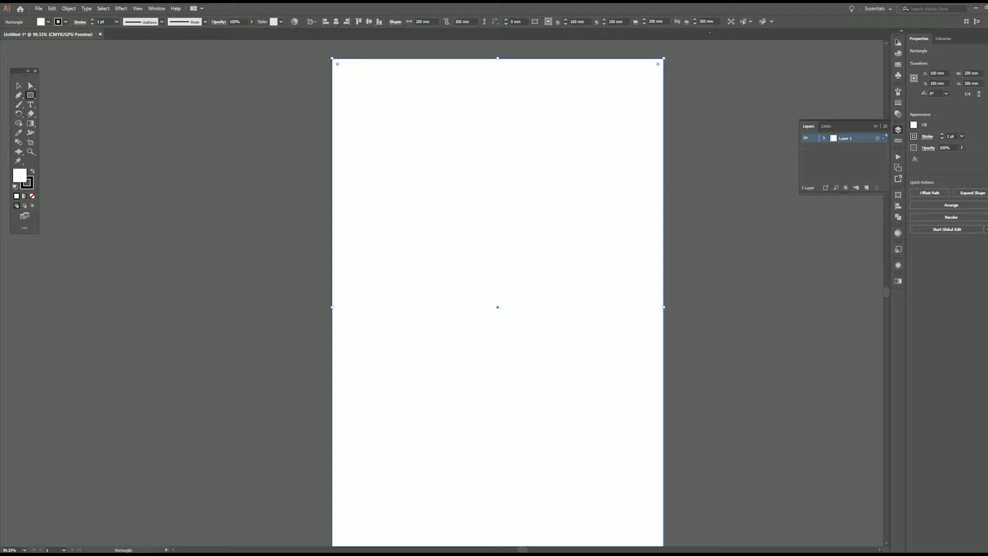
Remove both the fill and the stroke from the artboard-sized rectangle and expand Layer 1 to list it
click(32, 196)
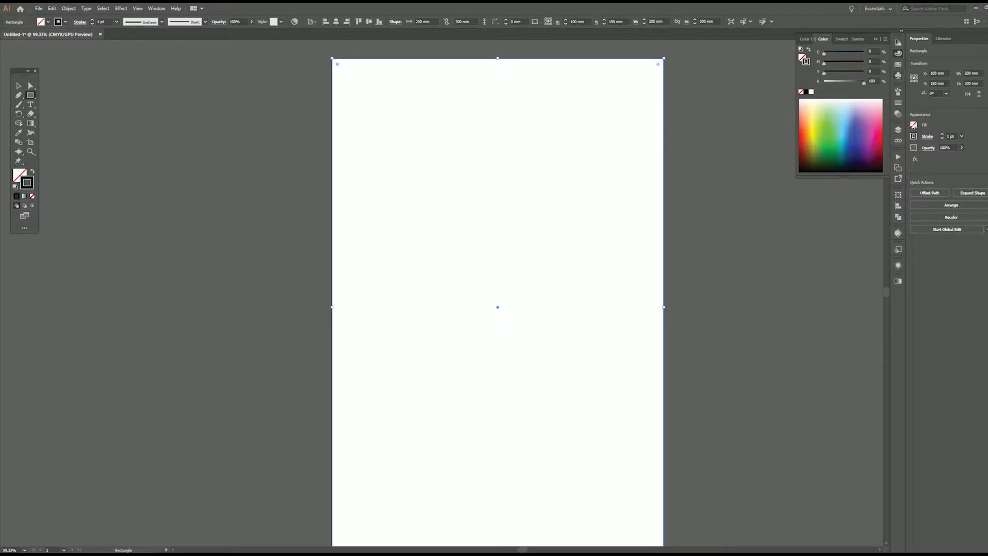
click(898, 130)
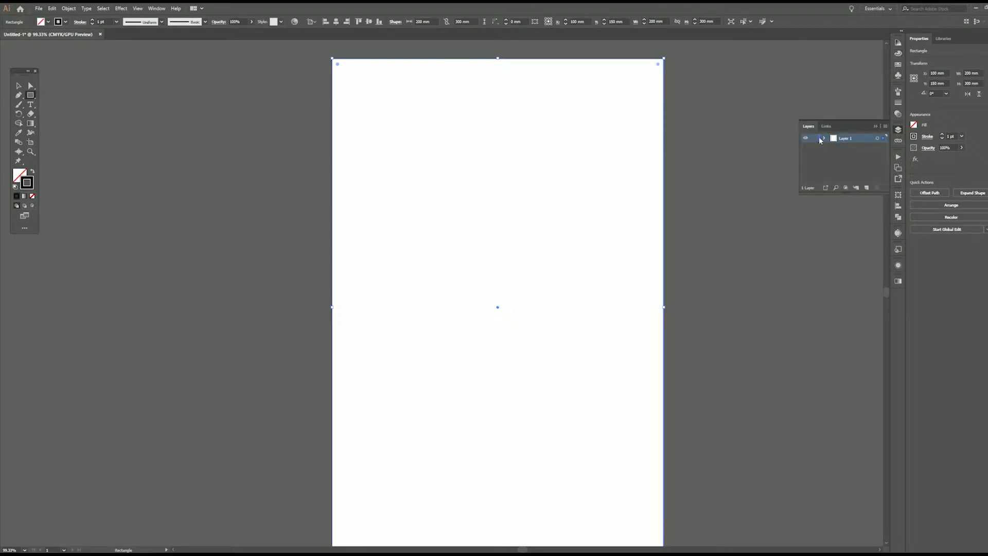
click(824, 138)
click(32, 196)
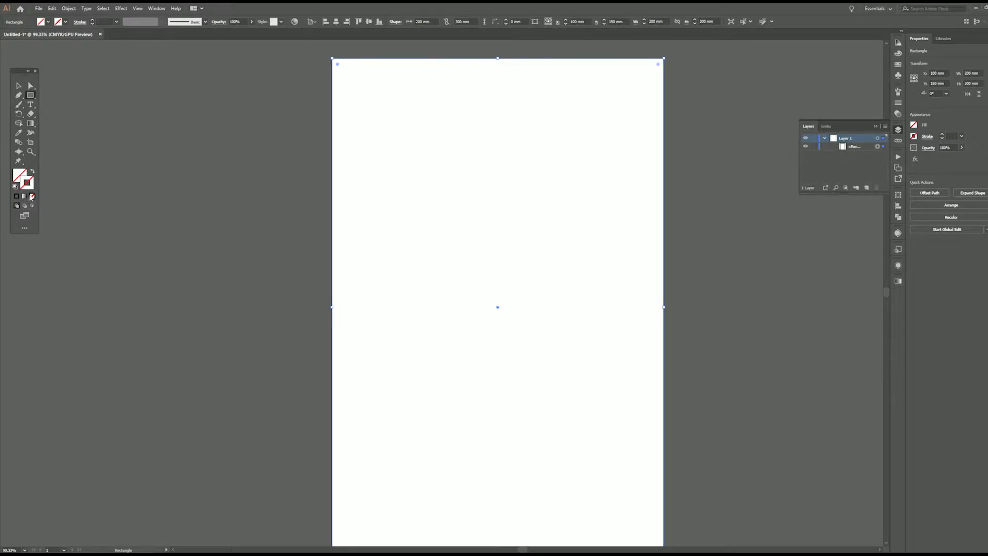
click(22, 175)
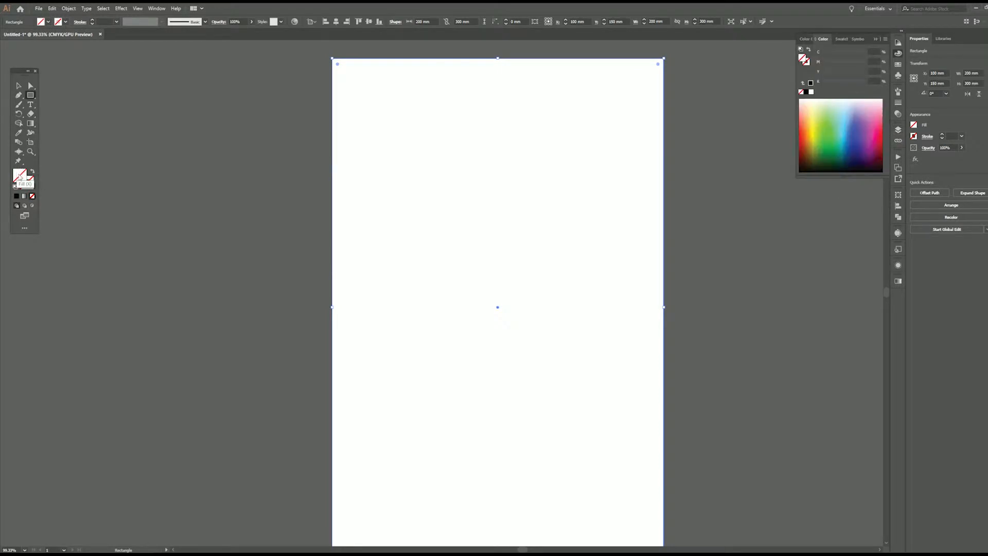
click(30, 186)
click(898, 129)
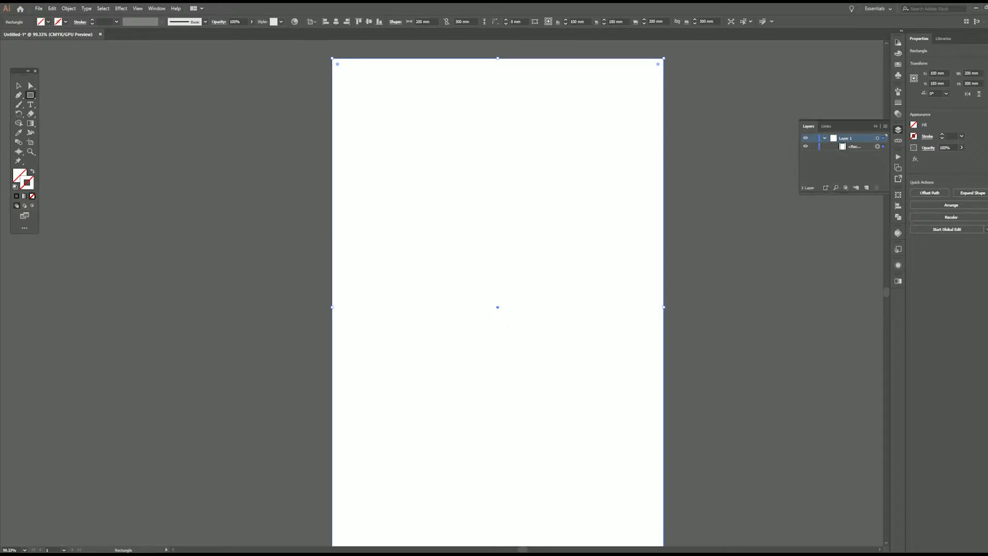
Enlarge the layer list and rename the rectangle in Layer 1 as Boundary Box
drag(808, 195, 755, 258)
double_click(807, 149)
text(B)
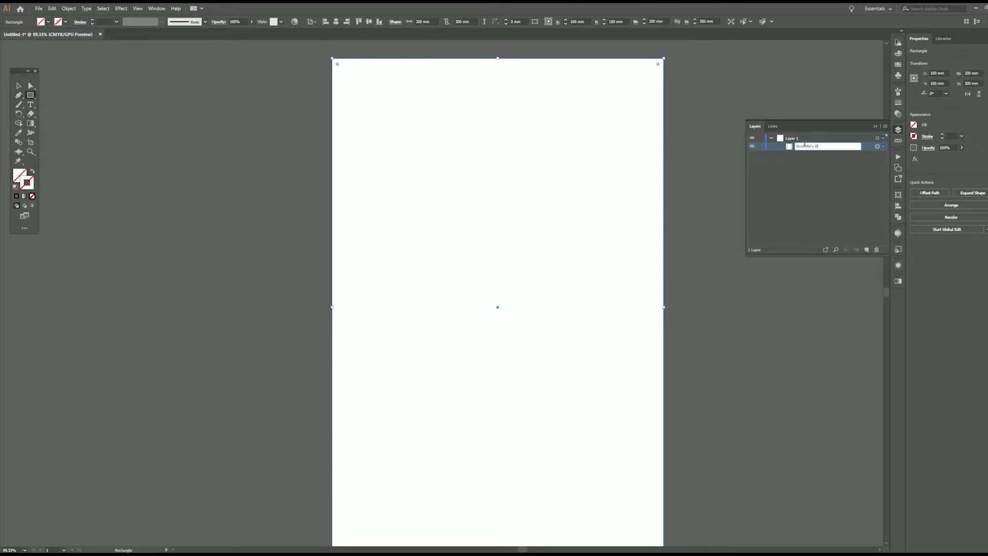
text(aundary Box)
key(Return)
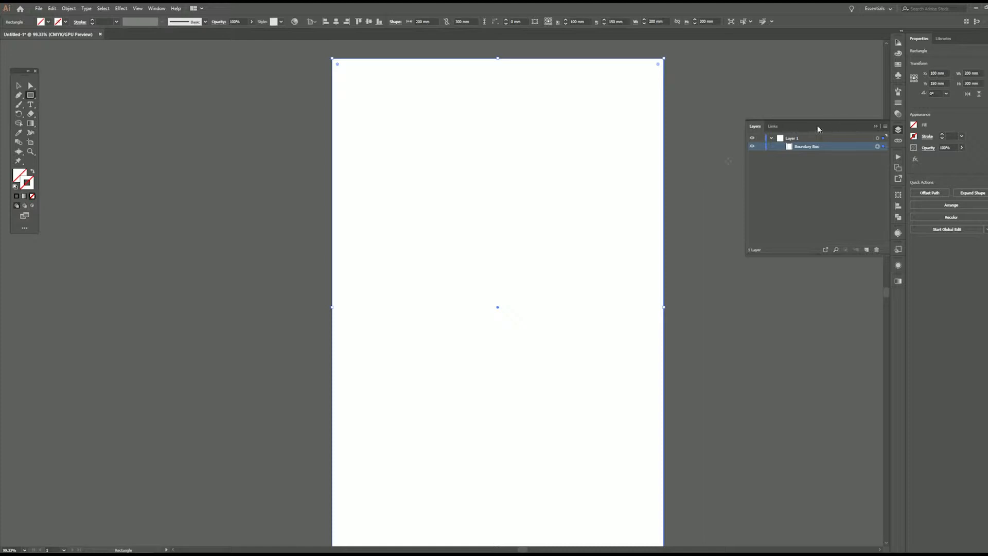
Duplicate the Boundary Box rectangle within Layer 1 and rename the upper copy Colour Background
drag(834, 148, 867, 250)
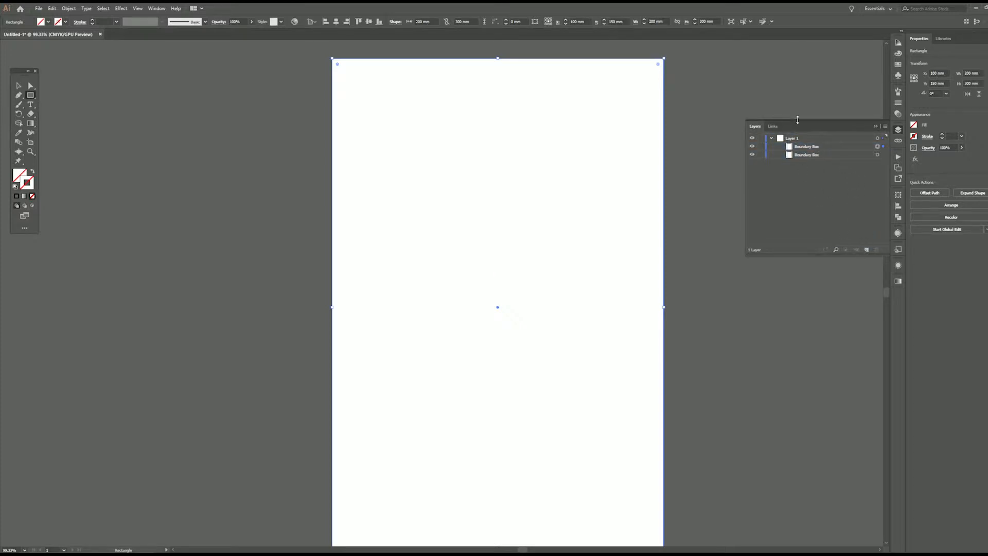
double_click(808, 146)
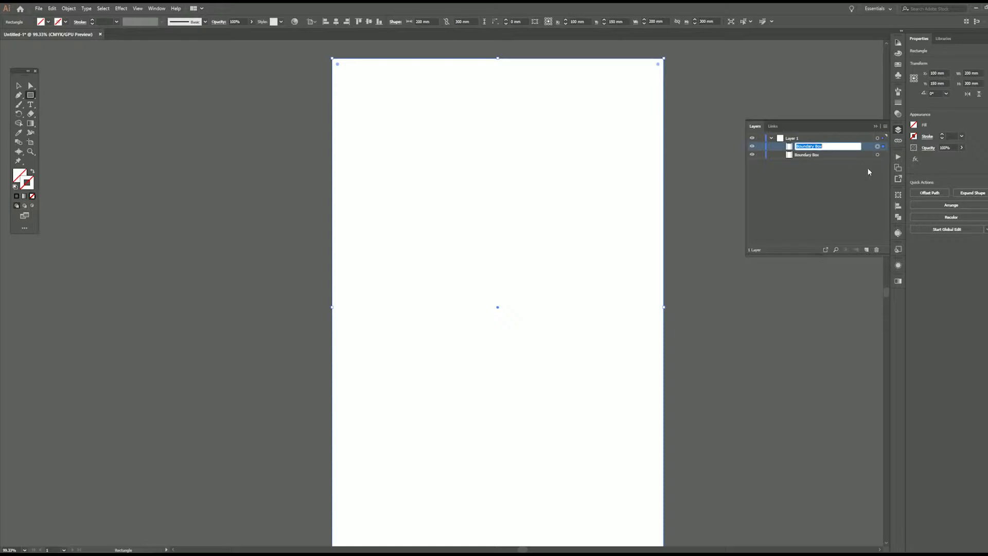
text(Colour Background)
key(Return)
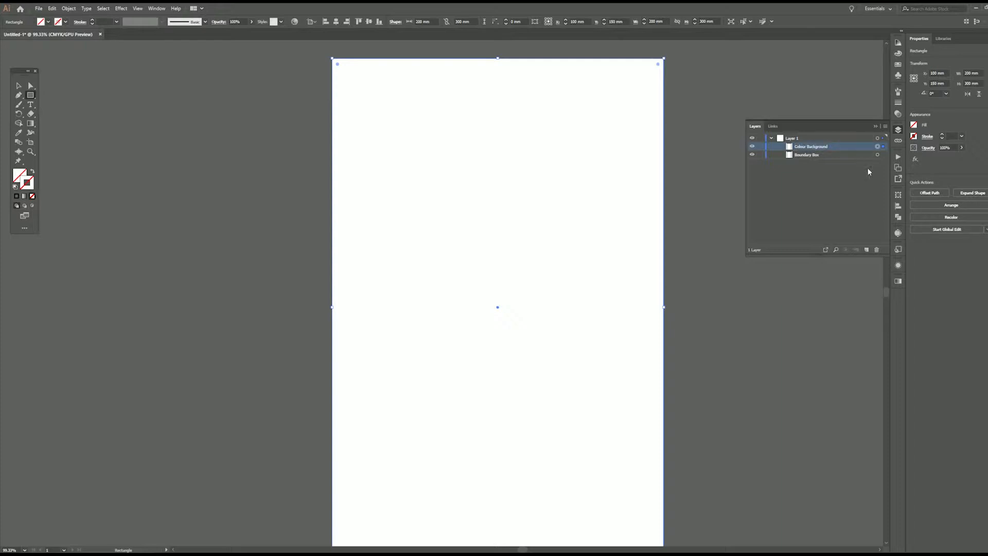
Open the user-defined swatch library W 20-21 Master & Pinterest Colours beside the artboard and enlarge it to show all its swatches
click(898, 65)
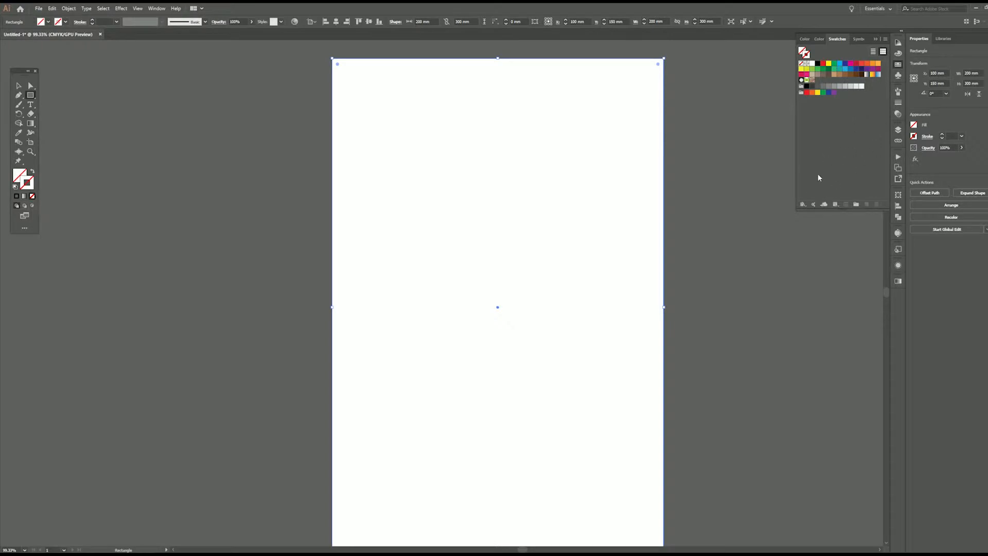
click(803, 204)
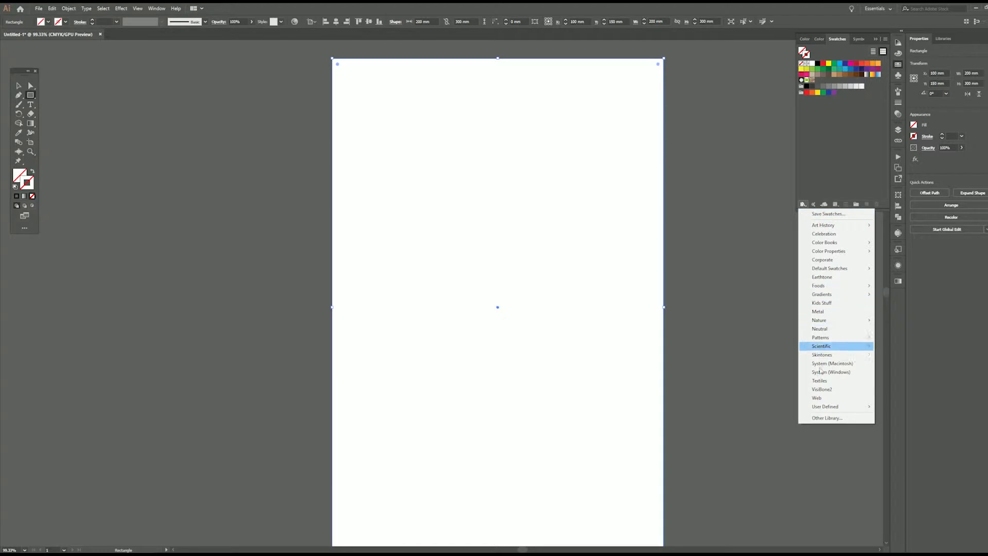
mouse_move(829, 408)
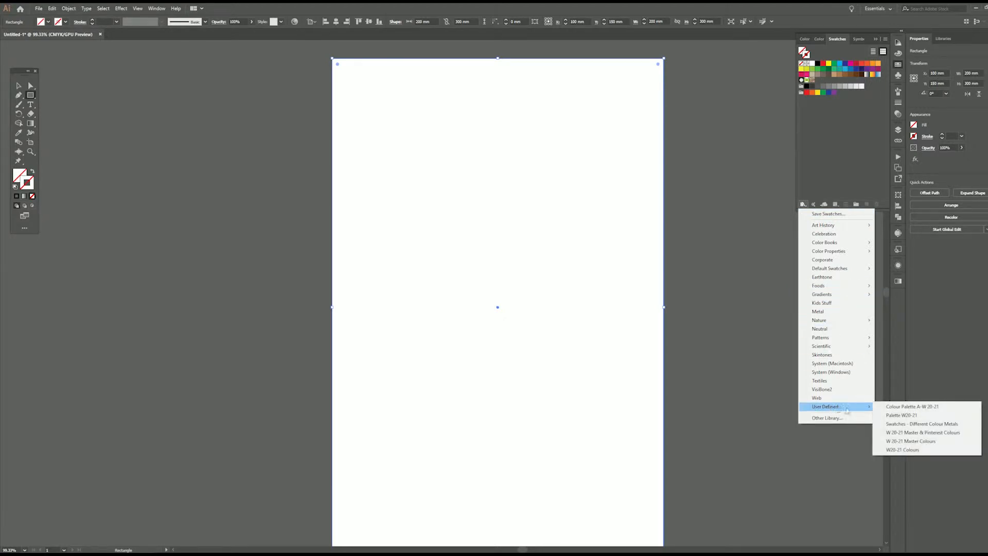
click(934, 433)
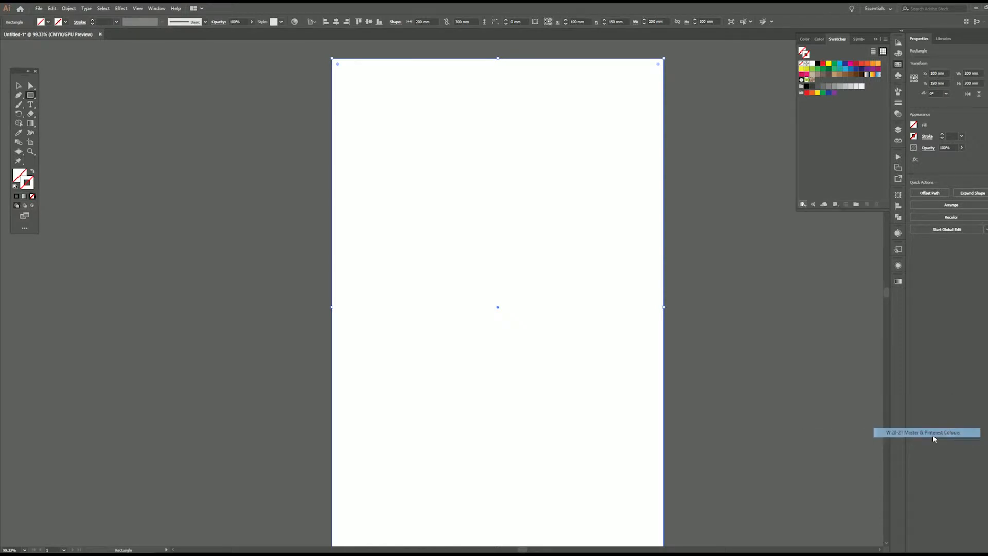
drag(515, 263, 743, 108)
drag(773, 161, 791, 409)
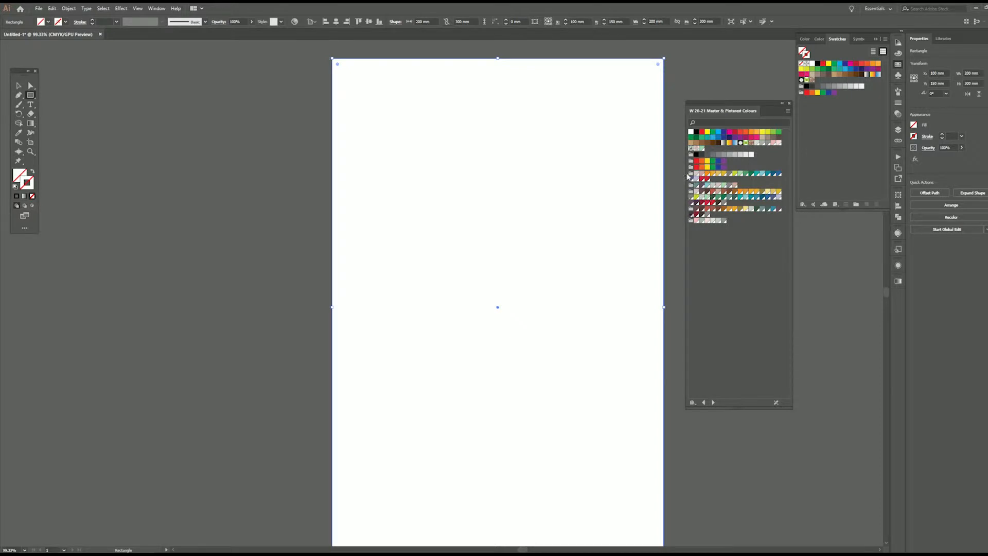
Copy the five custom colour groups at the end of the opened library into the document's swatches
drag(688, 176, 821, 105)
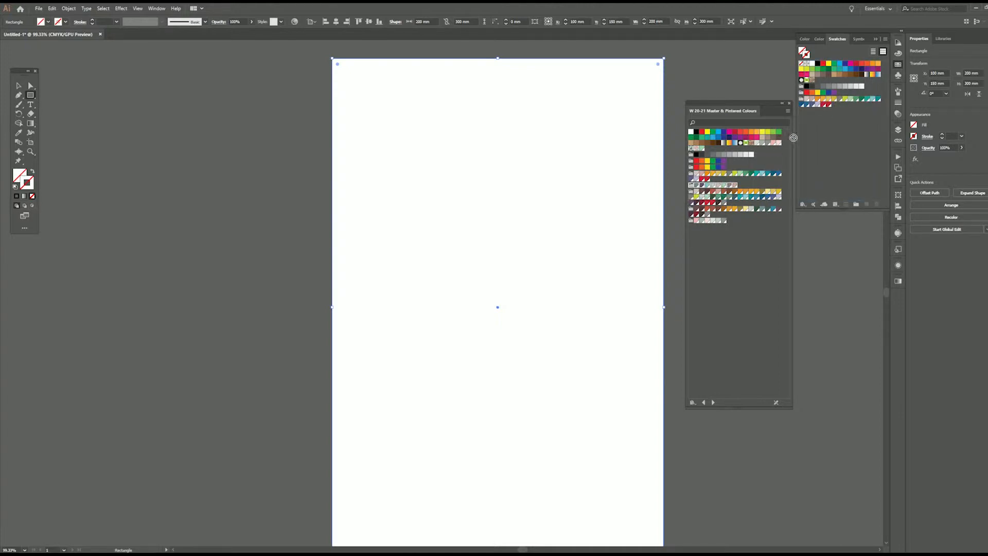
drag(691, 193, 817, 154)
drag(690, 221, 812, 172)
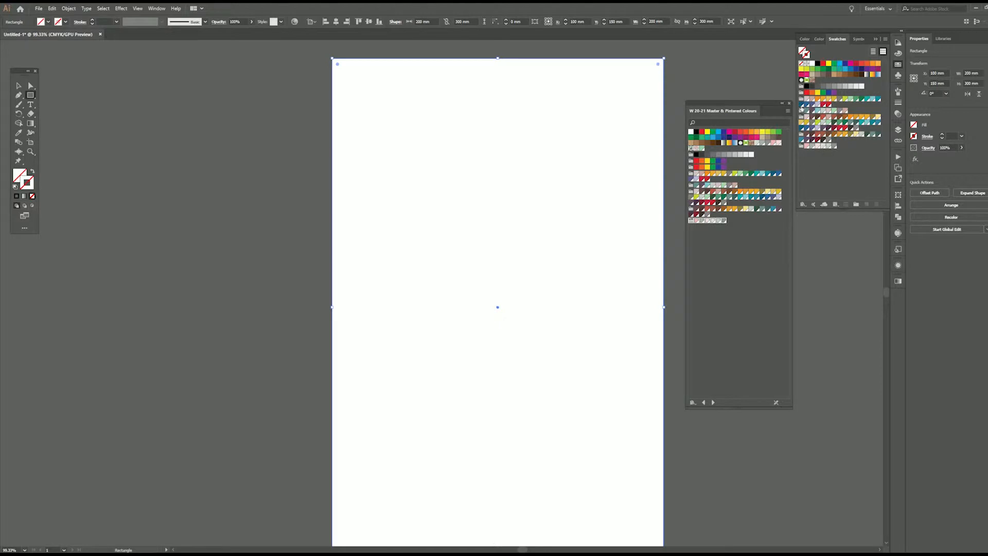
Fill the Colour Background rectangle with the pale greyish-pink swatch from the second added colour group, and close the swatch library
click(801, 110)
click(18, 174)
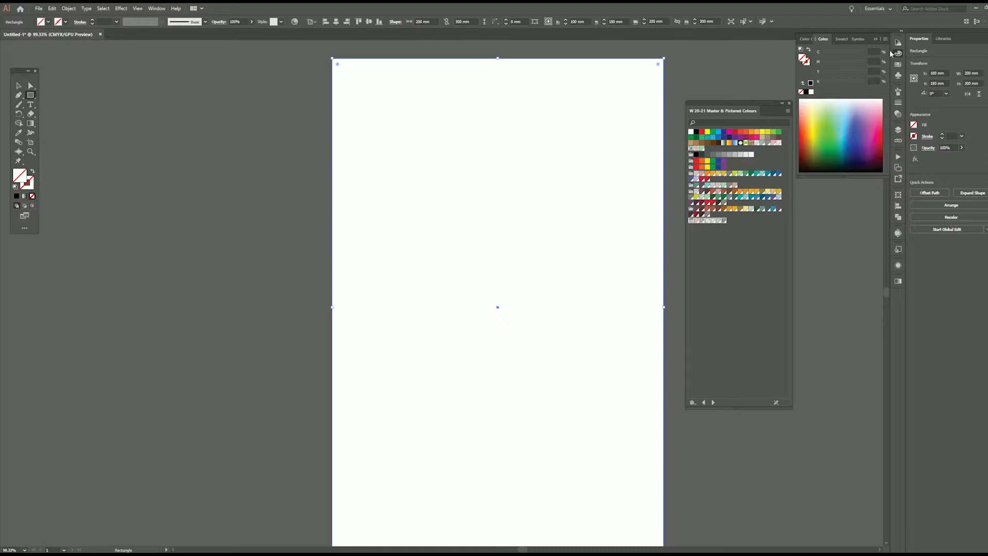
click(898, 64)
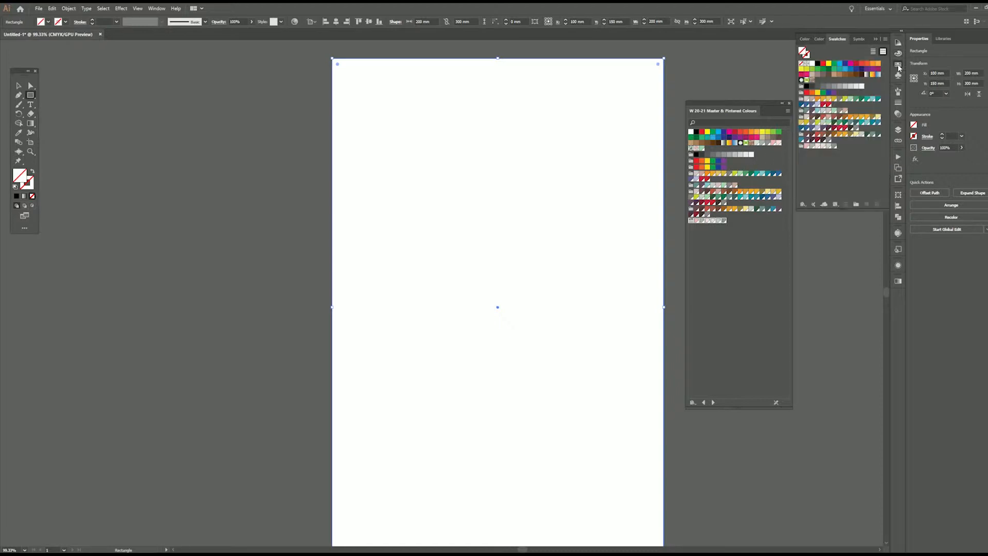
click(828, 111)
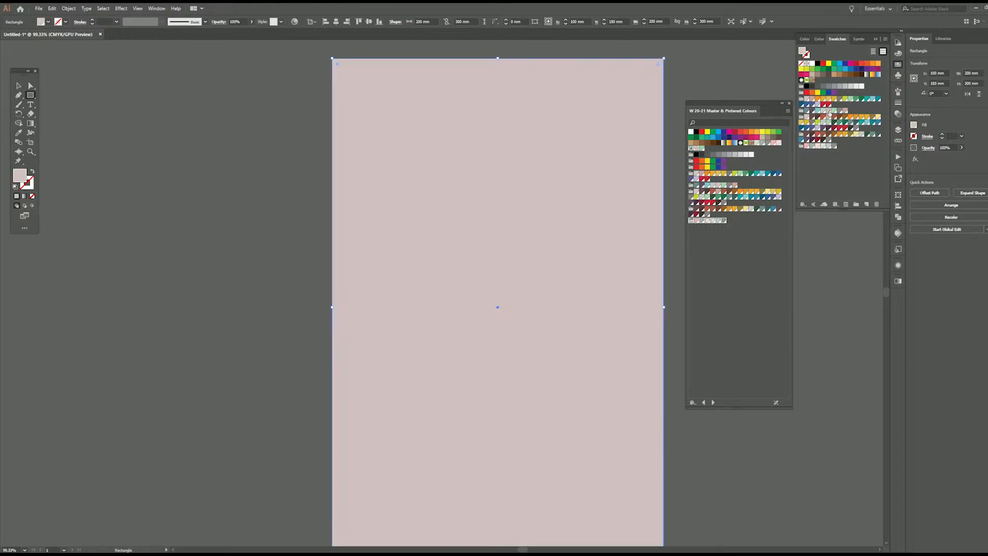
click(790, 104)
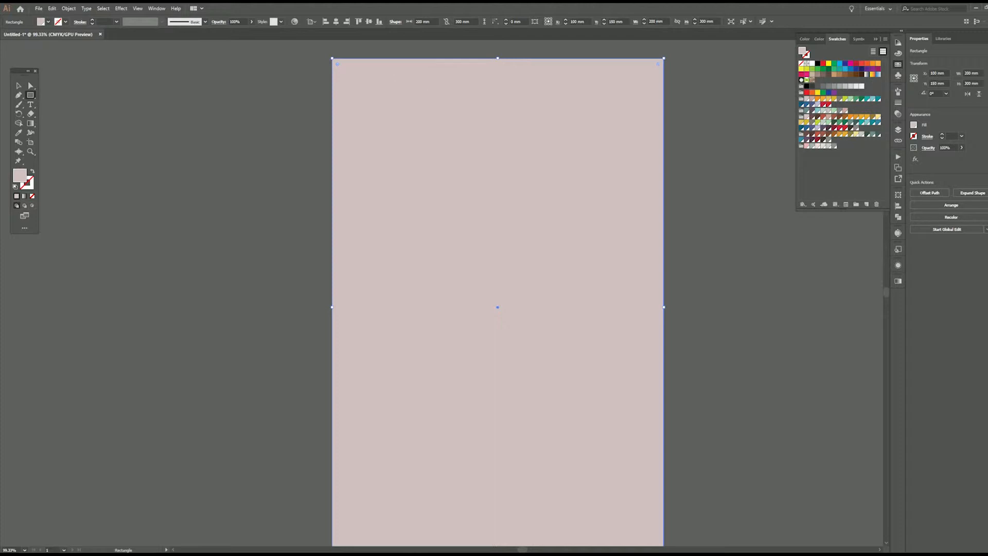
Lock the Colour Background and Boundary Box objects in Layer 1, keeping both visible
click(898, 131)
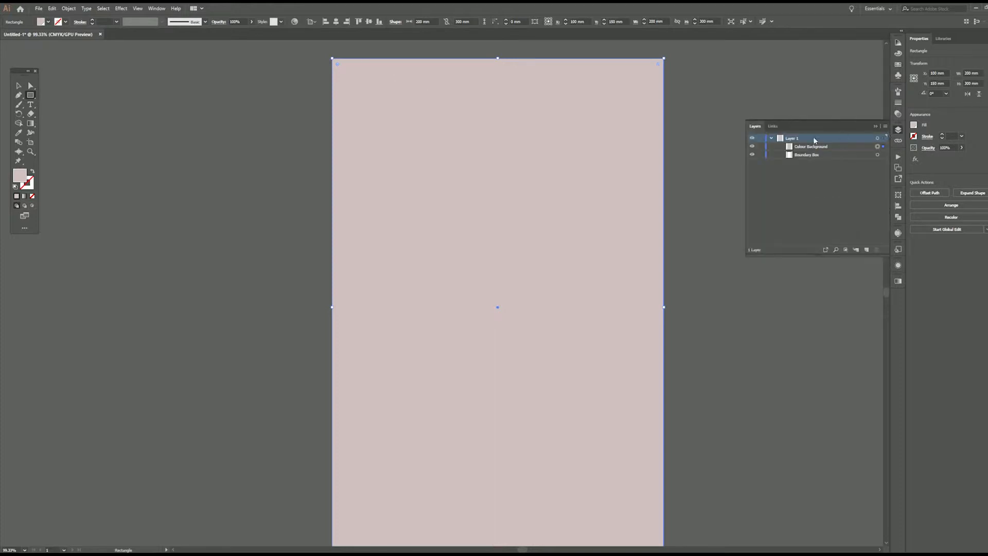
click(760, 148)
click(761, 155)
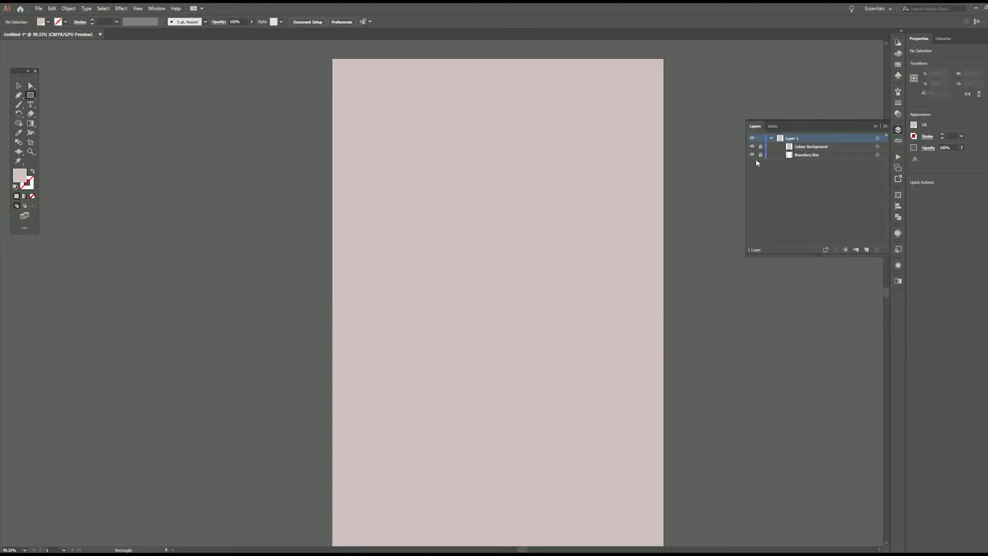
click(752, 155)
click(752, 155)
Activate the Polygon tool and detach the shape tools as a floating toolbar beside the main tools
click(33, 86)
drag(269, 232, 413, 215)
click(31, 95)
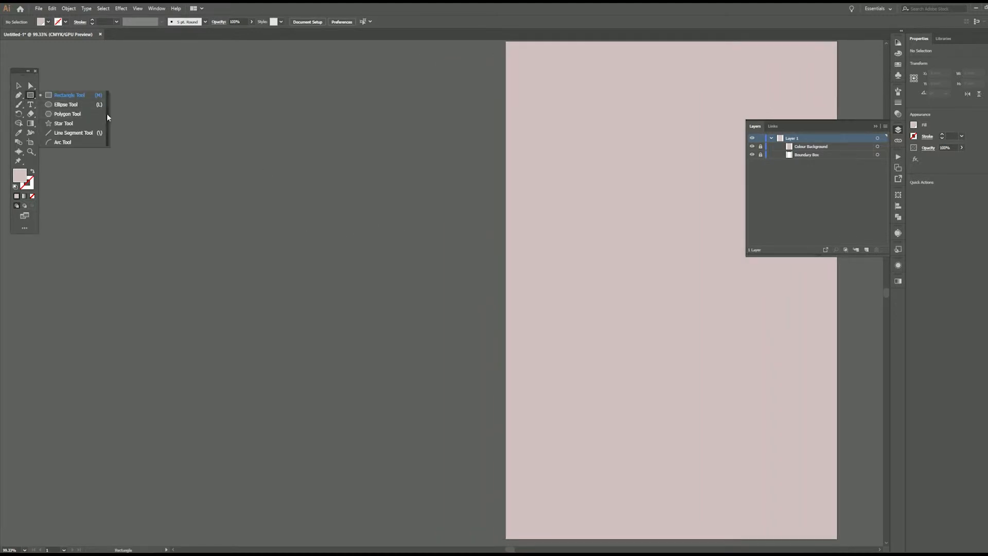
click(67, 114)
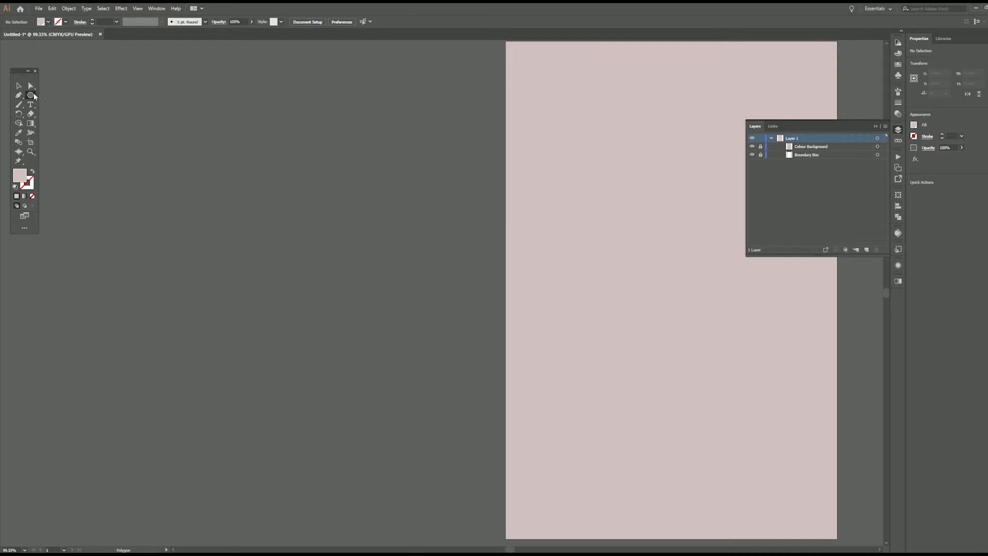
click(34, 94)
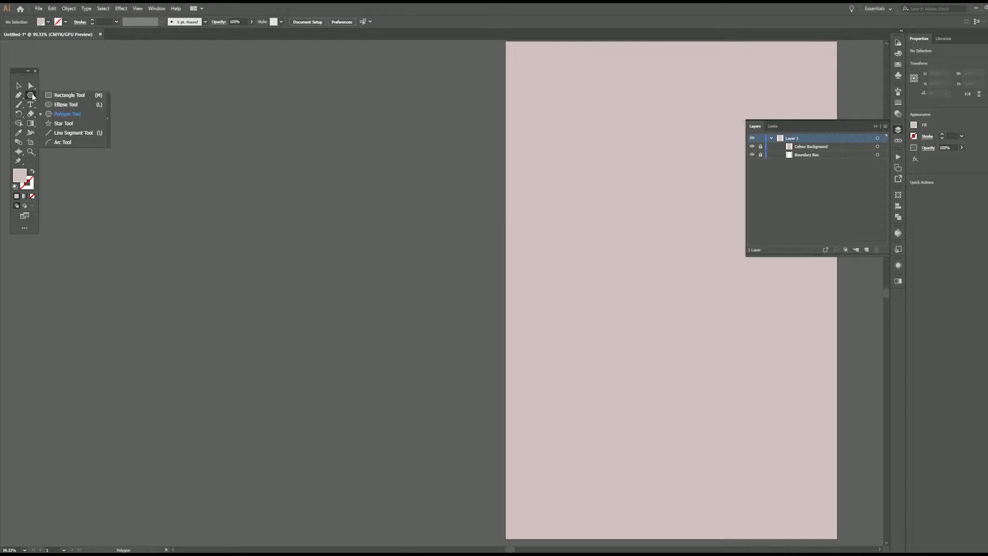
click(107, 117)
drag(77, 101, 102, 74)
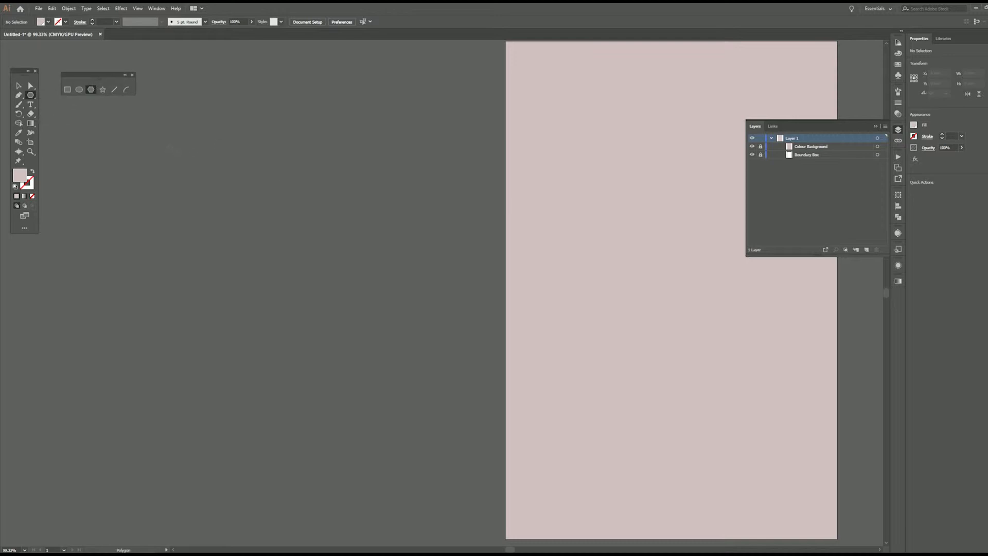
Draw a hexagon, a heptagon and an octagon, about 35, 42 and 38 mm wide, in the empty canvas area left of the artboard
drag(141, 149, 155, 173)
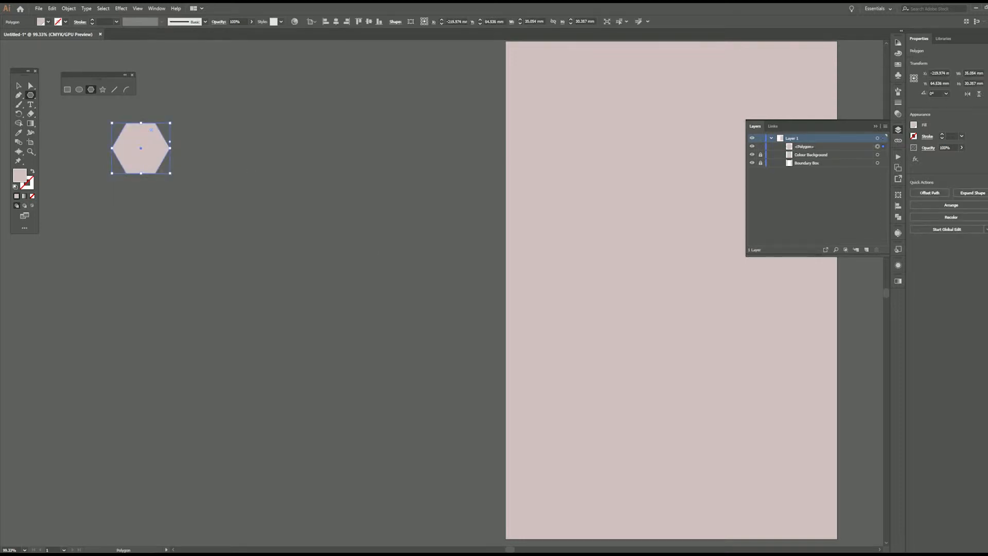
drag(199, 122, 221, 156)
key(Up)
key(Up)
drag(222, 156, 216, 155)
key(Down)
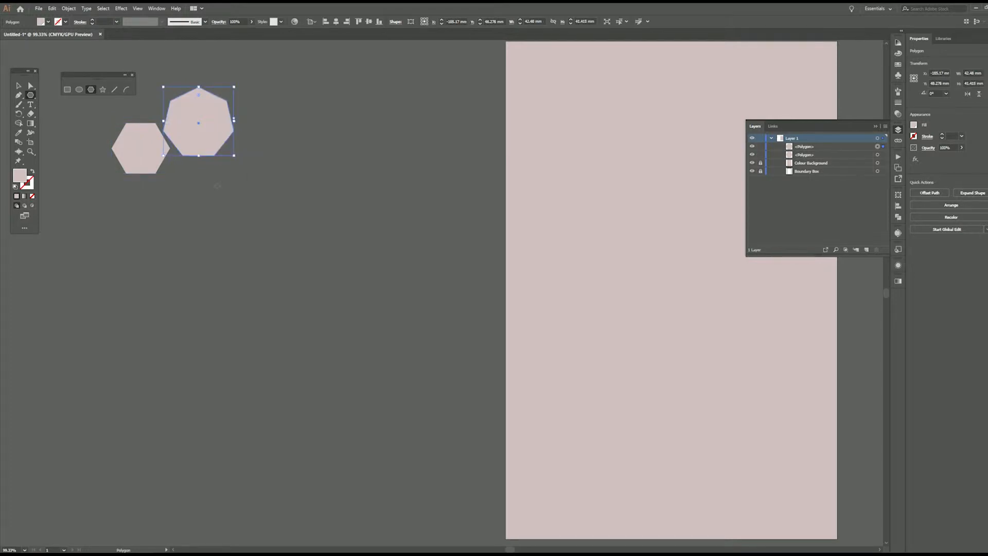
drag(216, 189, 230, 219)
key(Up)
drag(229, 217, 229, 219)
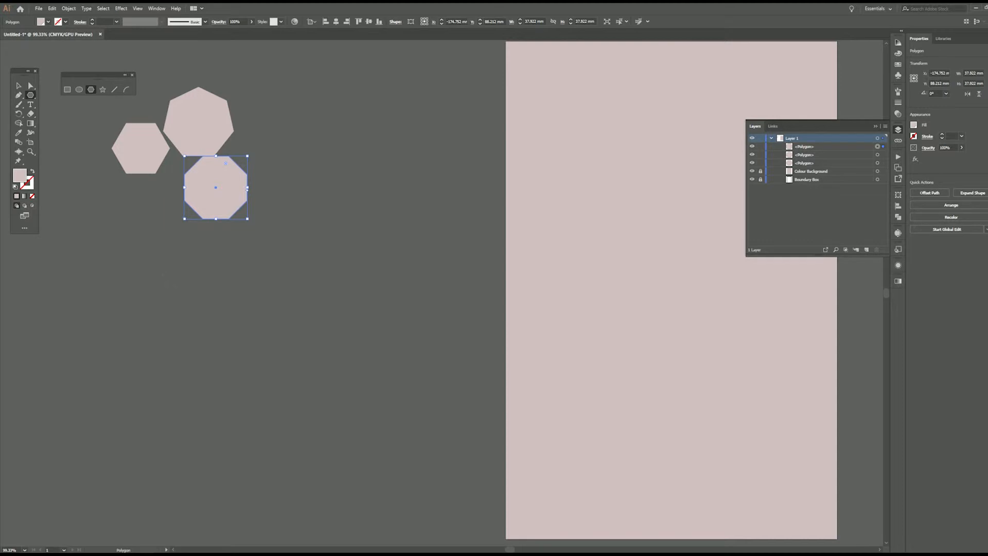
Add a nine-sided polygon about 47 mm wide, a ten-sided one about 56 mm wide and an eleven-sided one beside the first three
drag(165, 281, 179, 315)
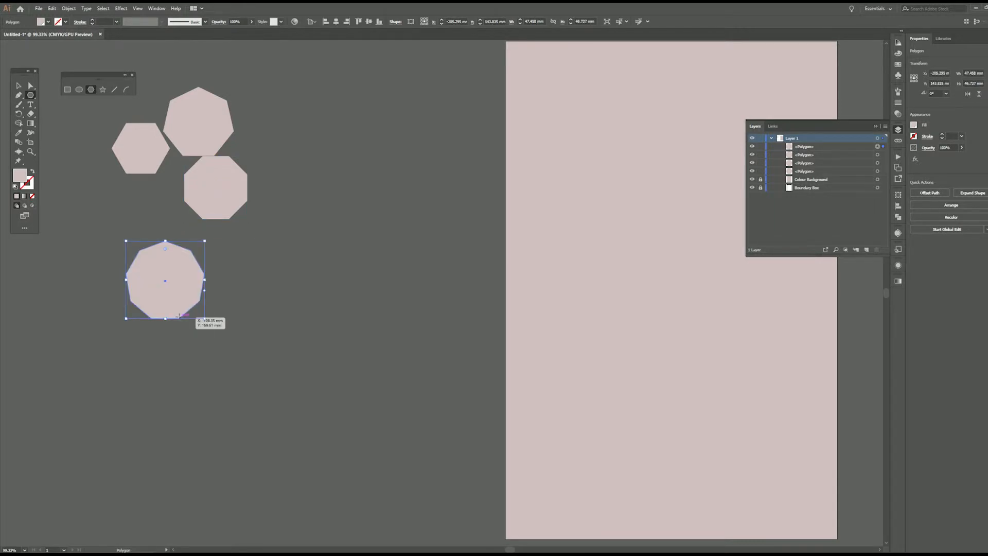
drag(256, 253, 273, 299)
key(Up)
drag(246, 336, 261, 371)
Spread out the polygons so that all six are separated in a loose cluster left of the artboard
click(16, 83)
drag(265, 245, 311, 204)
drag(257, 309, 265, 288)
drag(202, 155, 234, 163)
drag(141, 149, 139, 179)
drag(234, 145, 234, 137)
click(113, 112)
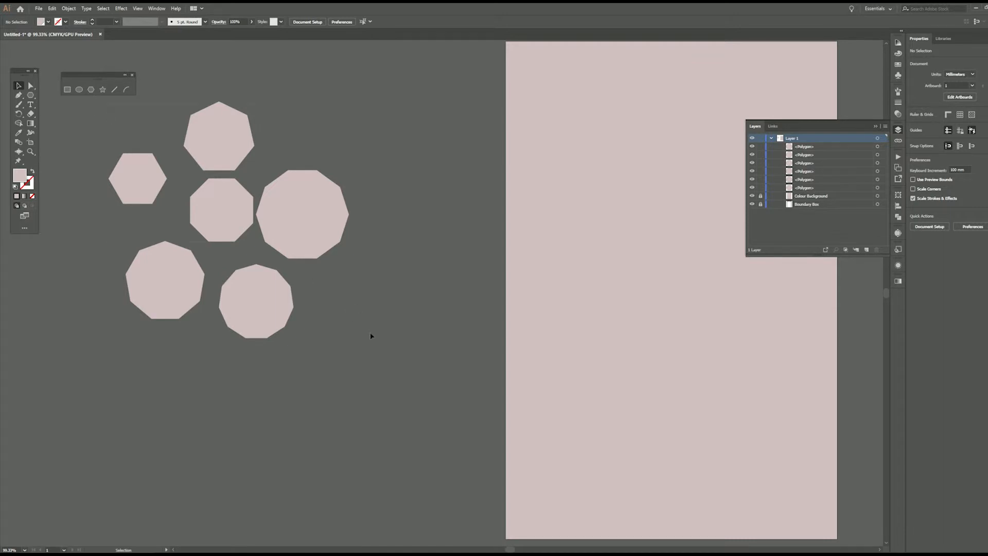
Apply the Pucker & Bloat effect to all six polygons with preview on, bloating them into petalled flower shapes
key(ctrl+a)
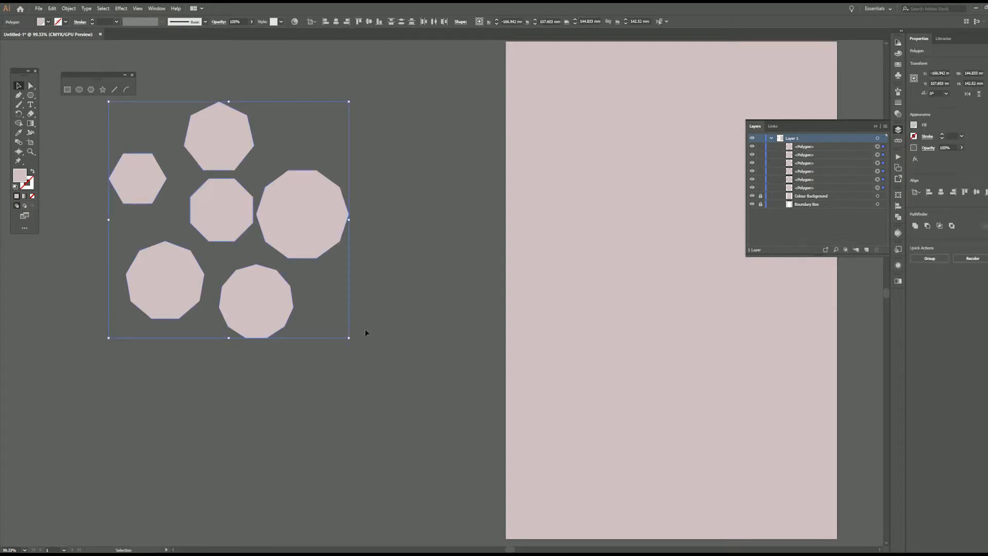
click(122, 8)
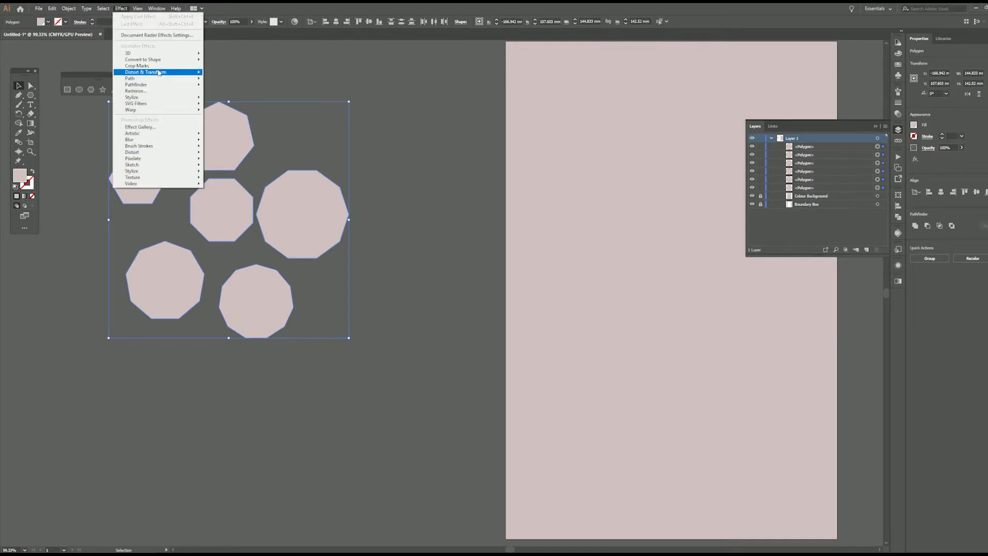
mouse_move(159, 73)
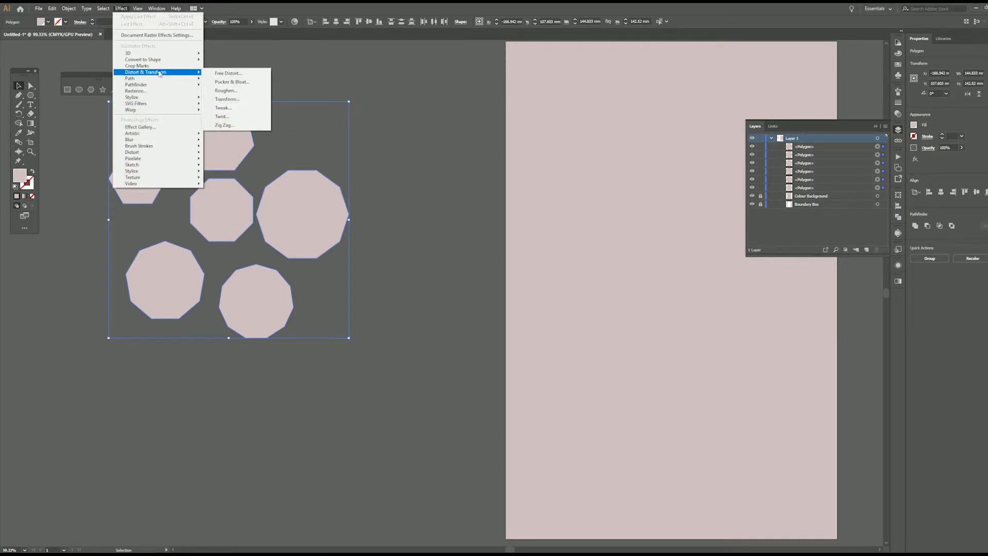
click(232, 82)
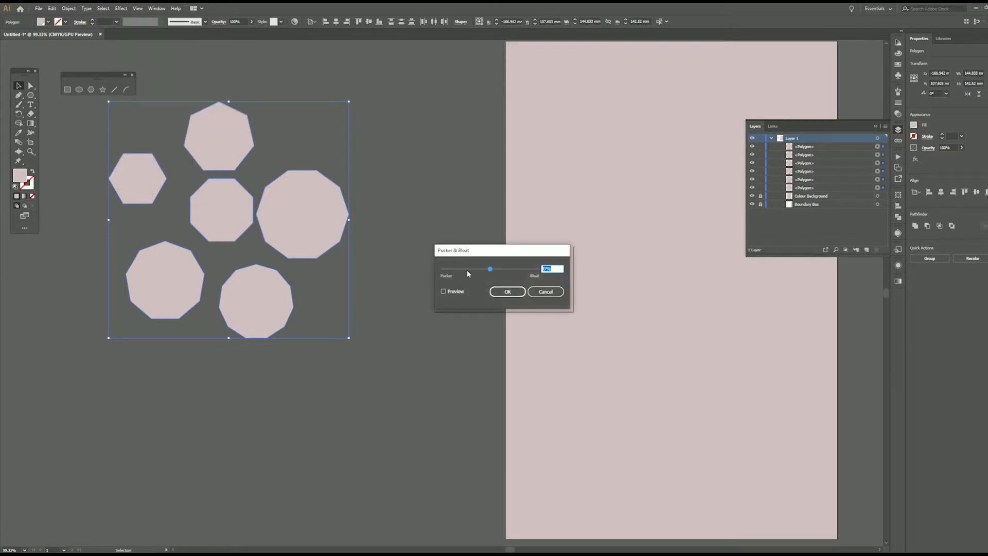
click(443, 291)
drag(491, 269, 468, 272)
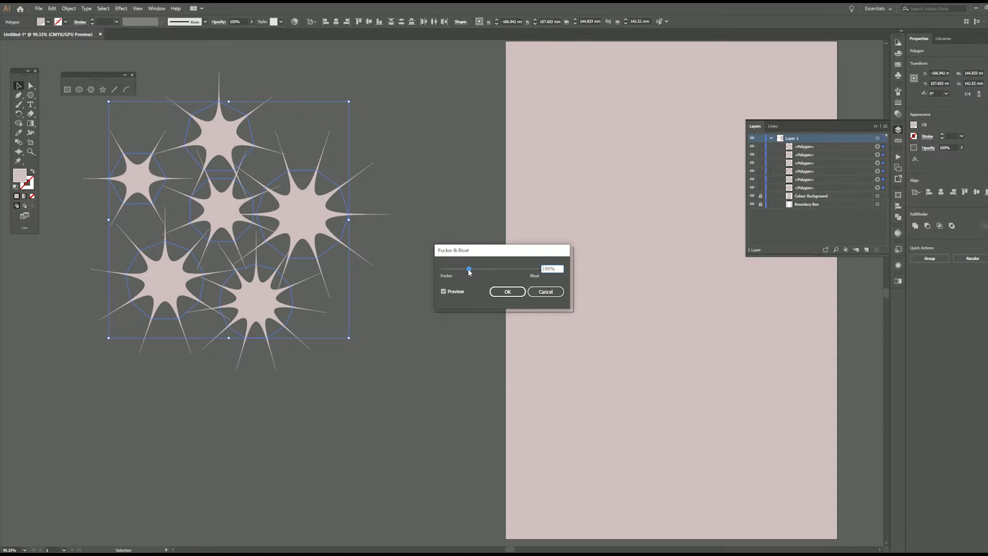
drag(470, 273, 511, 269)
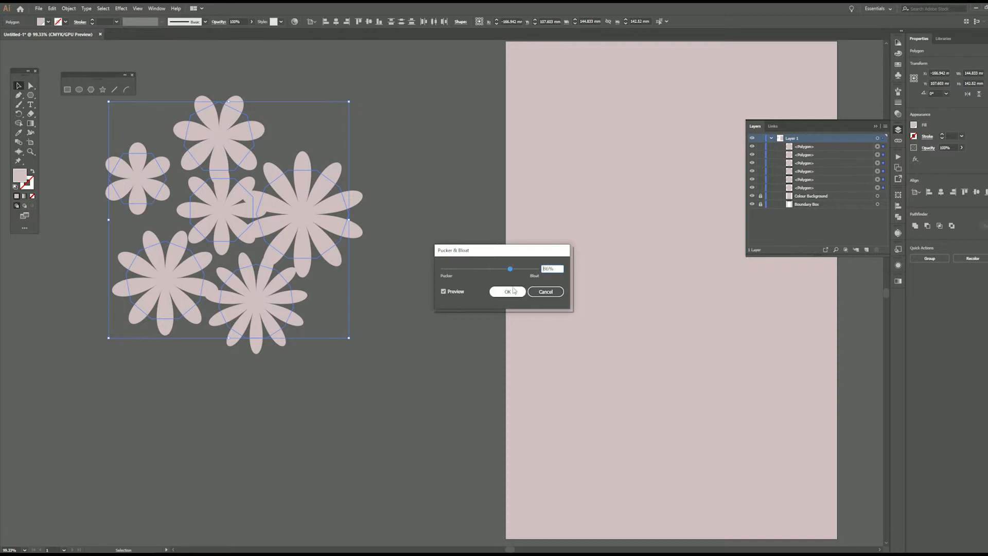
click(512, 291)
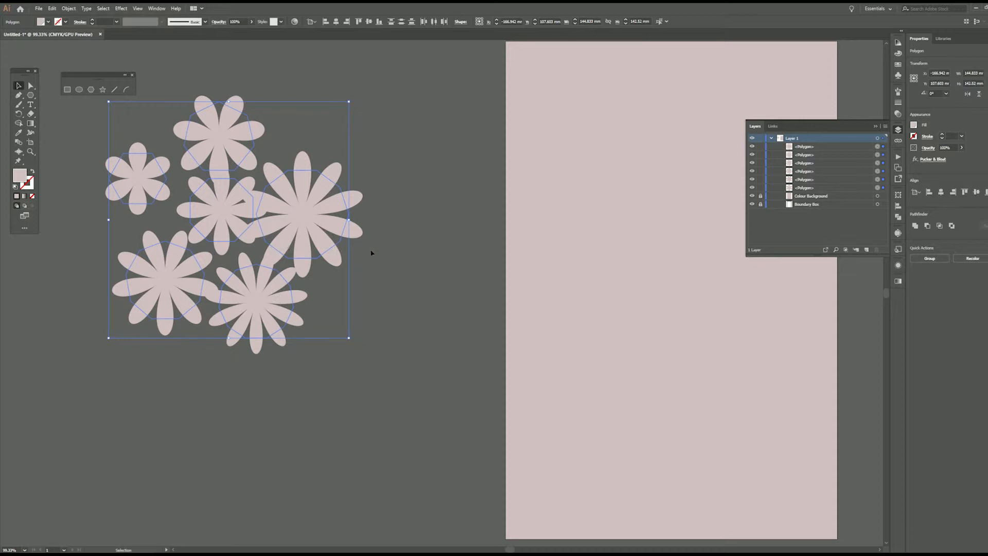
Reduce the Pucker & Bloat amount on the large ten-petal flower to fatten its centre, and move the flower clear of its neighbours
click(413, 242)
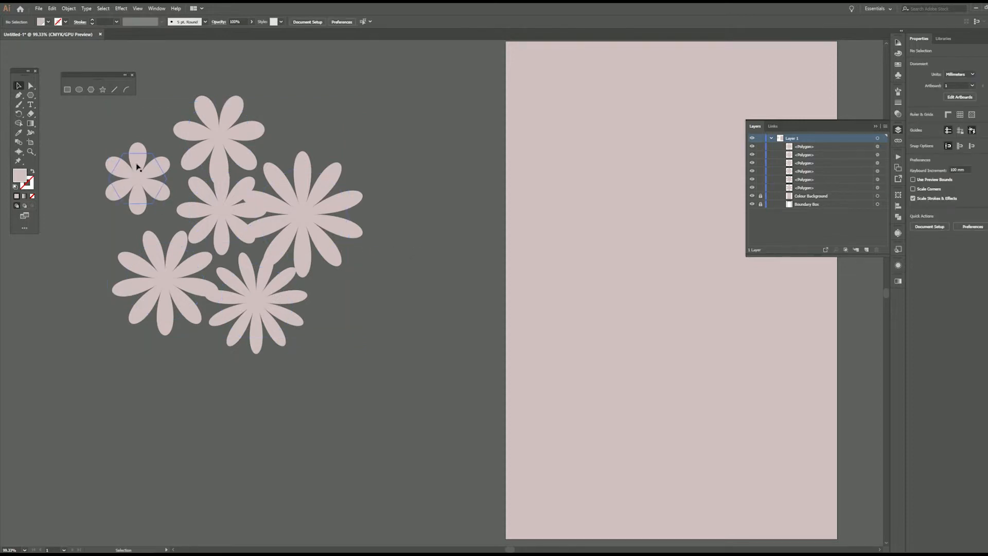
click(310, 211)
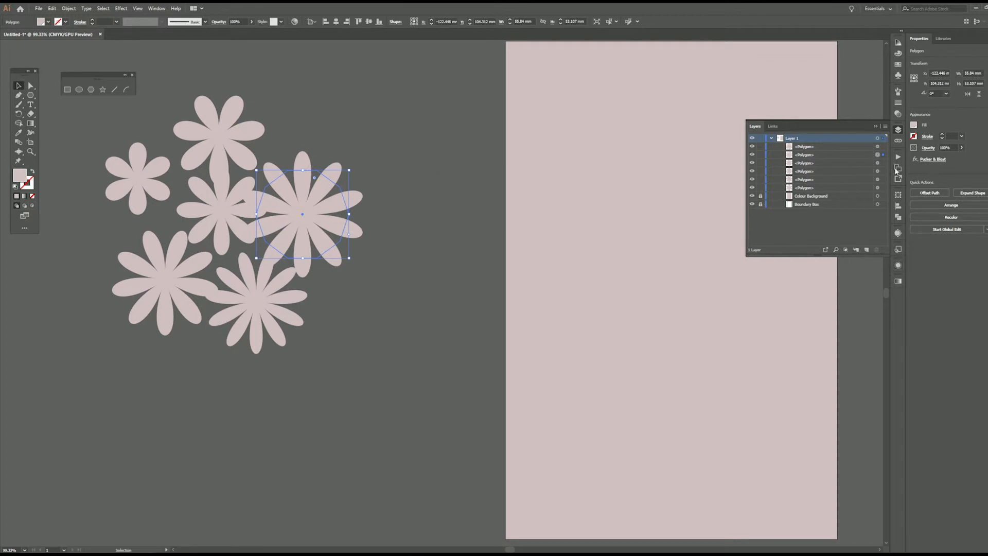
click(898, 266)
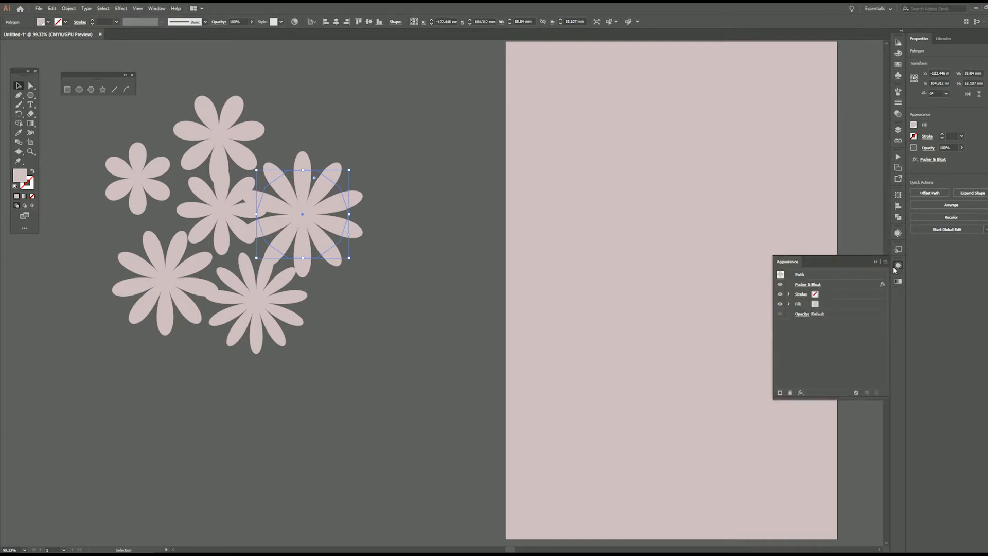
click(803, 286)
click(444, 291)
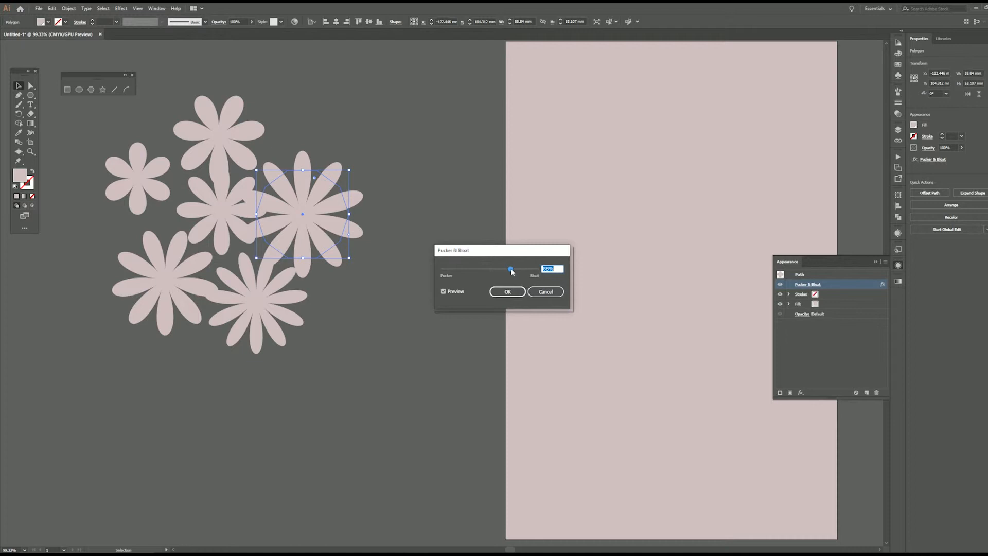
drag(511, 272, 505, 273)
click(509, 291)
drag(358, 221, 390, 213)
Expand the appearance of all six flowers to turn the effect into real paths
key(ctrl+a)
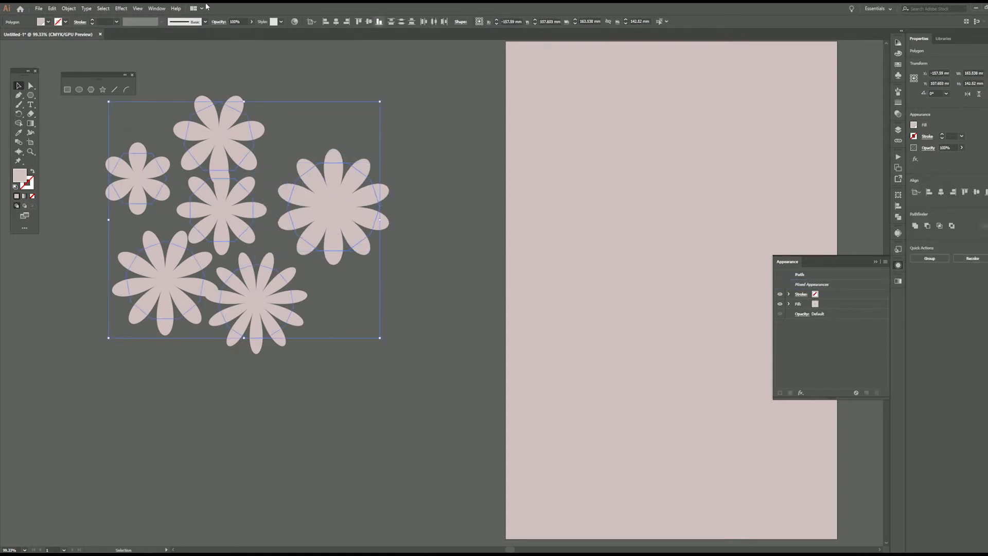
click(68, 9)
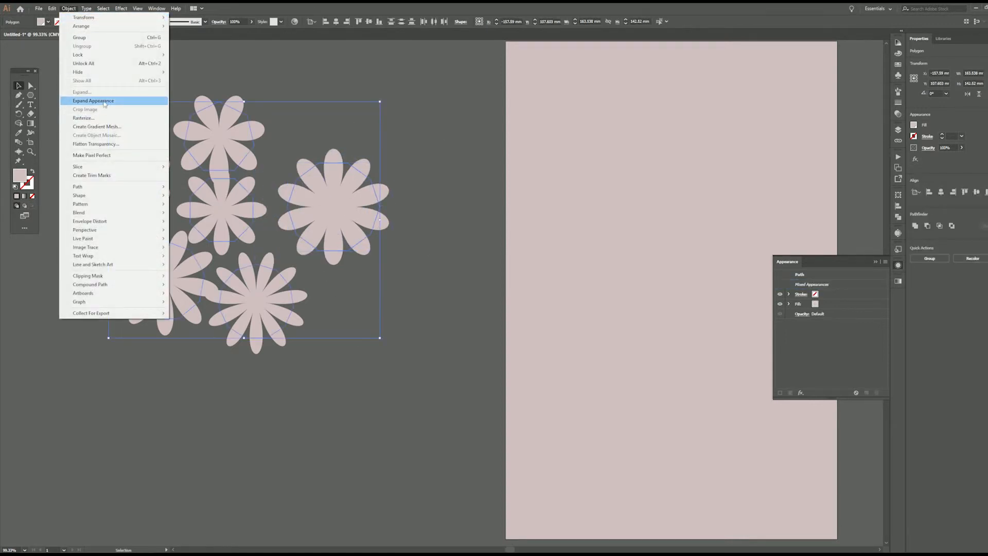
click(93, 101)
click(304, 364)
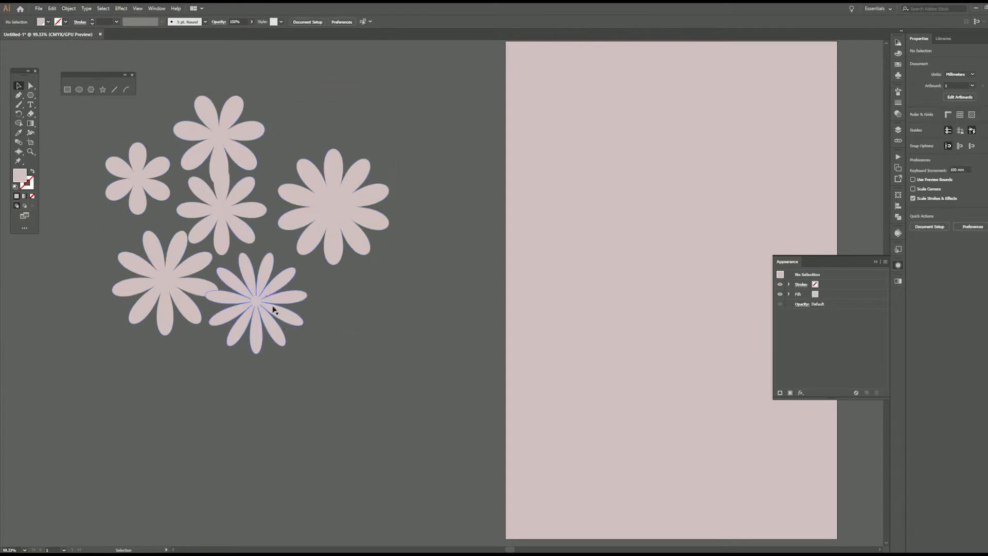
Spread the expanded flowers further apart so that none of them overlap
drag(242, 304, 277, 343)
drag(254, 216, 278, 255)
drag(171, 259, 165, 276)
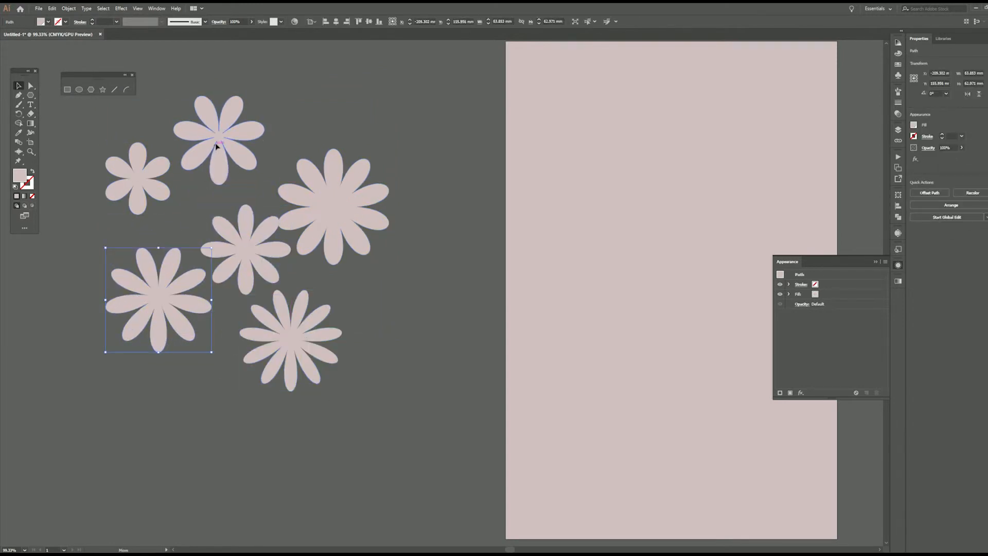
drag(217, 129, 232, 130)
drag(303, 198, 328, 209)
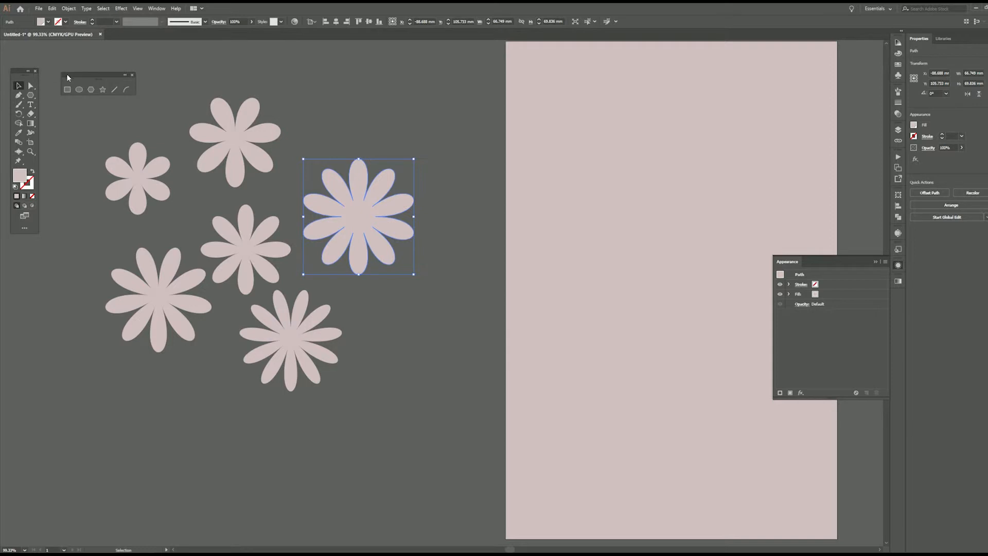
Draw a circle at each of the six flowers' centres, about 22 mm on the ten-petal, 9.5 mm on the six-petal and 13 mm on the nine-petal
click(79, 90)
drag(358, 217, 378, 198)
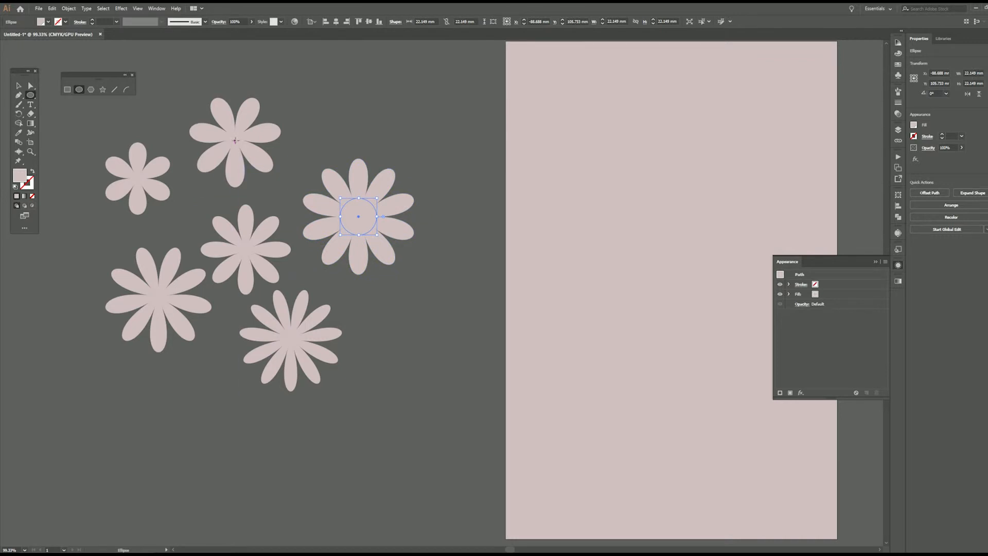
drag(235, 139, 244, 148)
drag(137, 179, 145, 187)
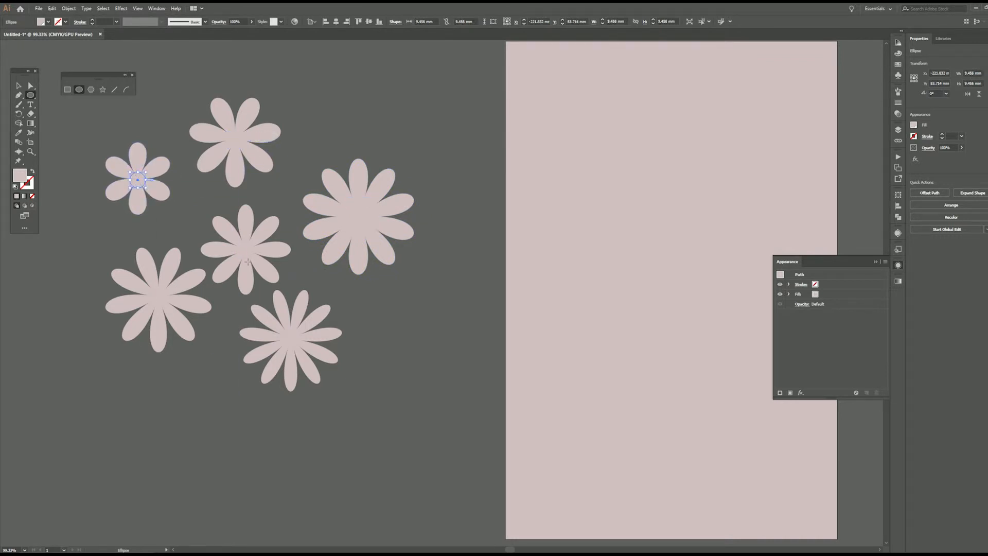
drag(245, 239, 255, 241)
drag(289, 340, 305, 354)
drag(158, 297, 170, 286)
click(19, 87)
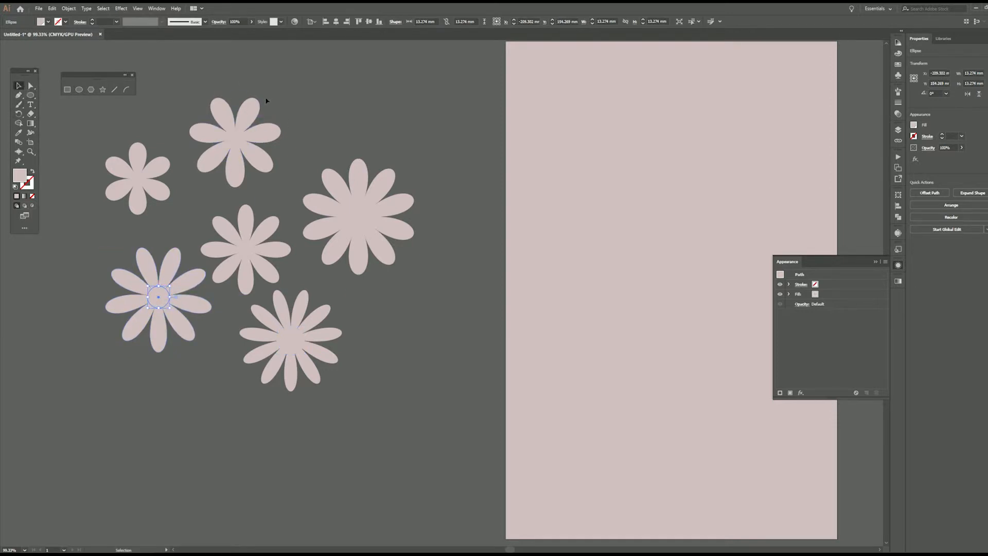
Duplicate the six flowers with their centres below the originals, and duplicate all twelve to the left to make 24 flowers
key(ctrl+minus)
key(ctrl+minus)
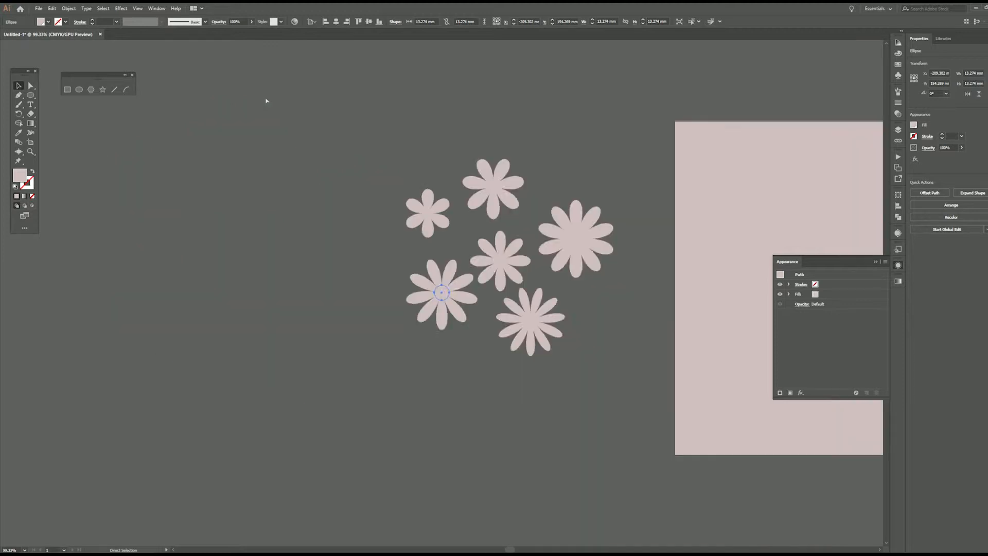
drag(465, 359, 398, 274)
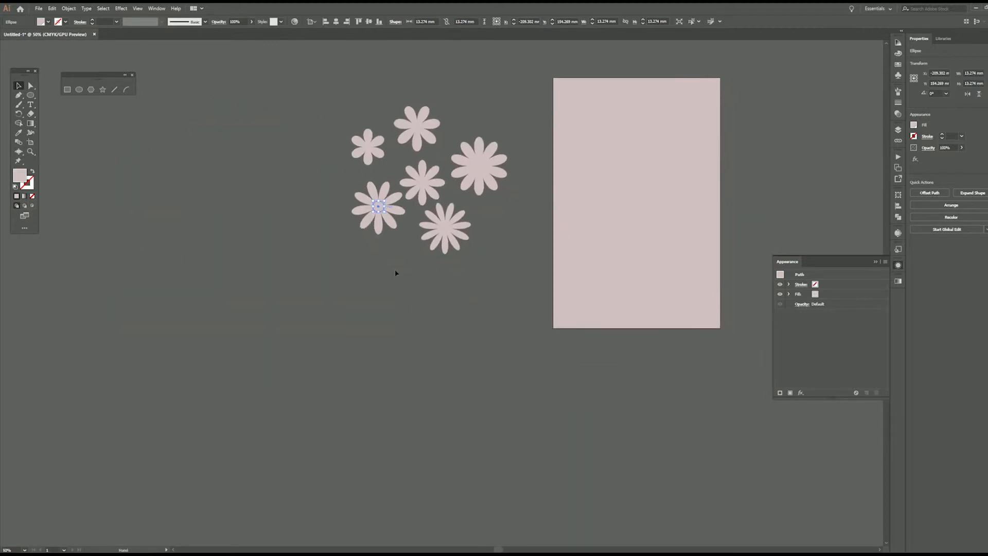
key(ctrl+a)
drag(453, 163, 299, 298)
key(ctrl+a)
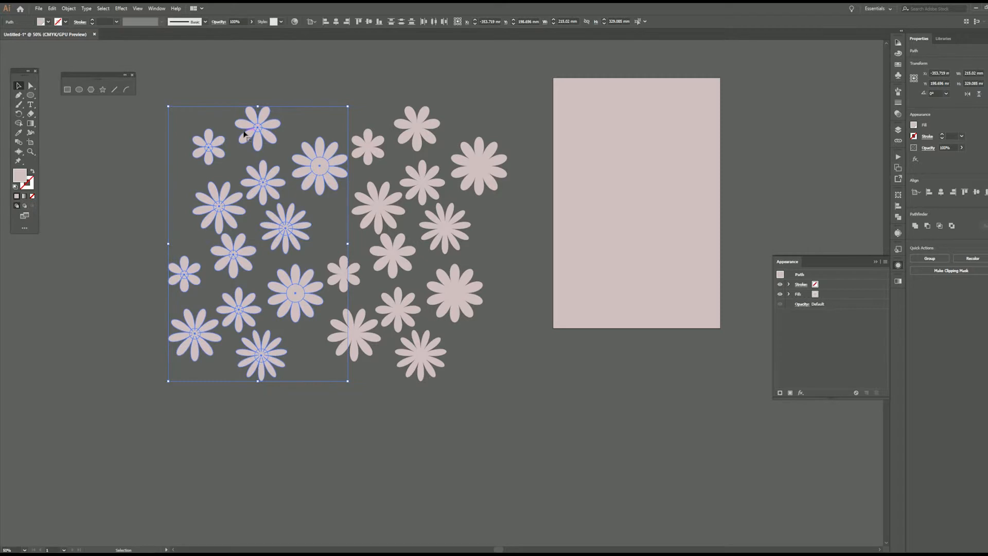
click(178, 83)
Recolour all the flowers and centres by running the RandomSwatchesFill script with the second added colour group selected in the swatches
key(ctrl+a)
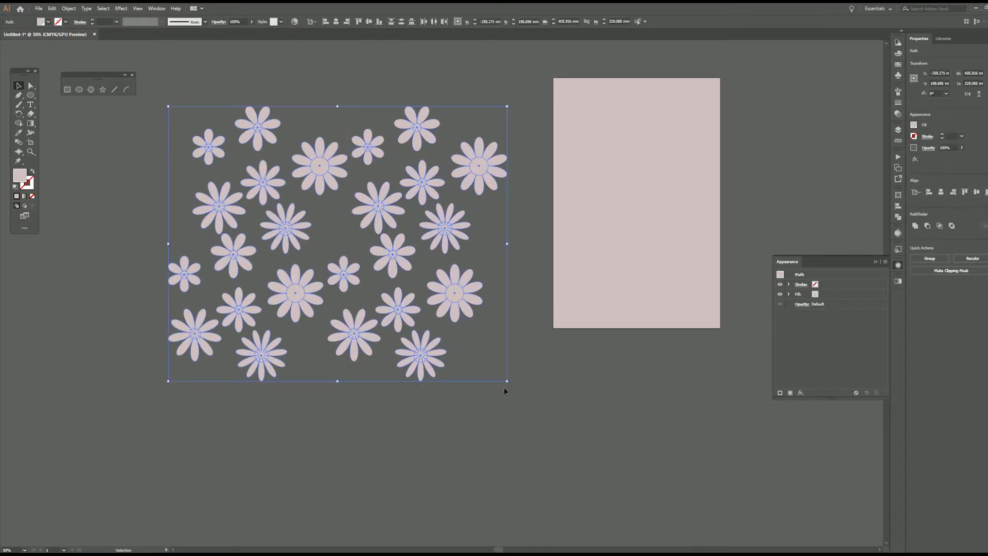
click(39, 9)
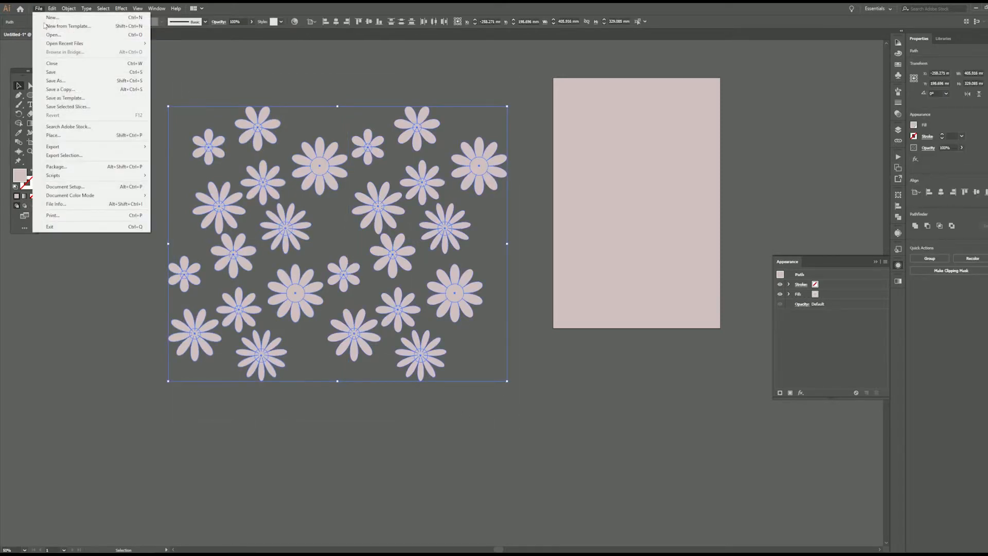
mouse_move(76, 177)
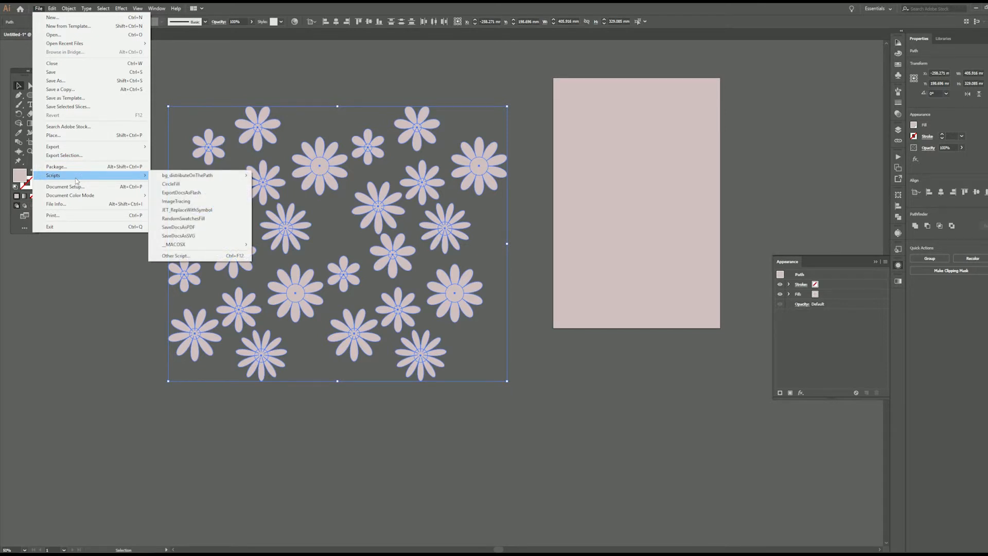
click(195, 221)
click(898, 65)
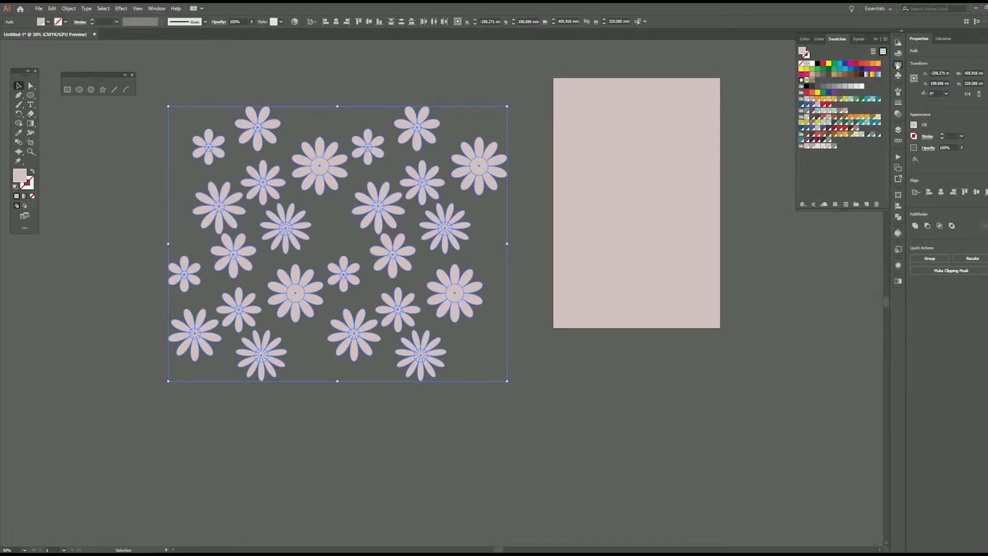
click(801, 110)
click(39, 8)
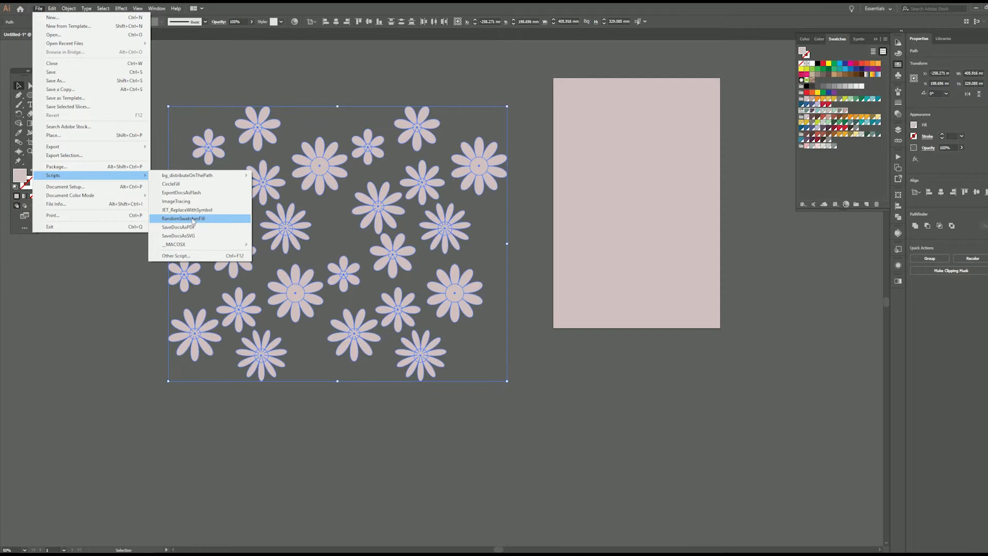
click(193, 219)
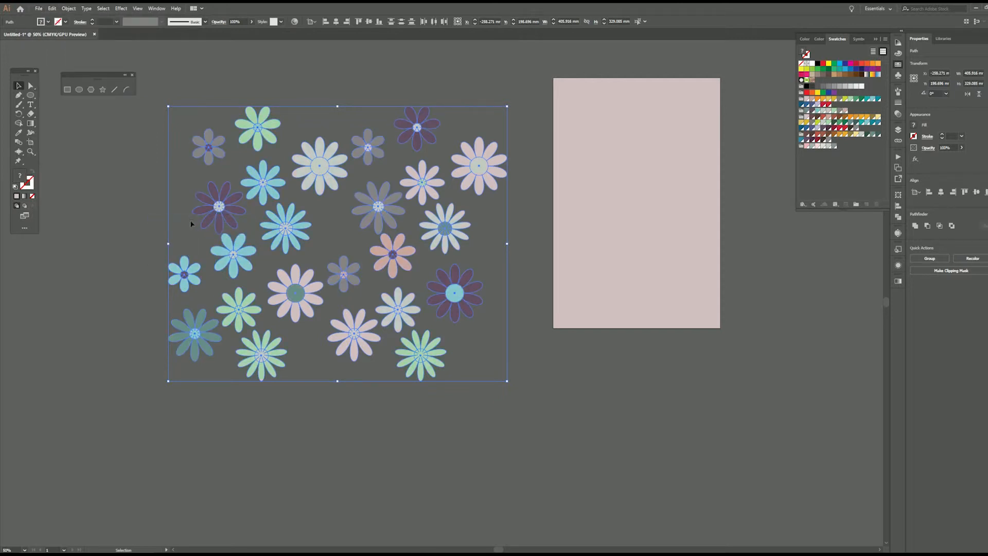
click(388, 433)
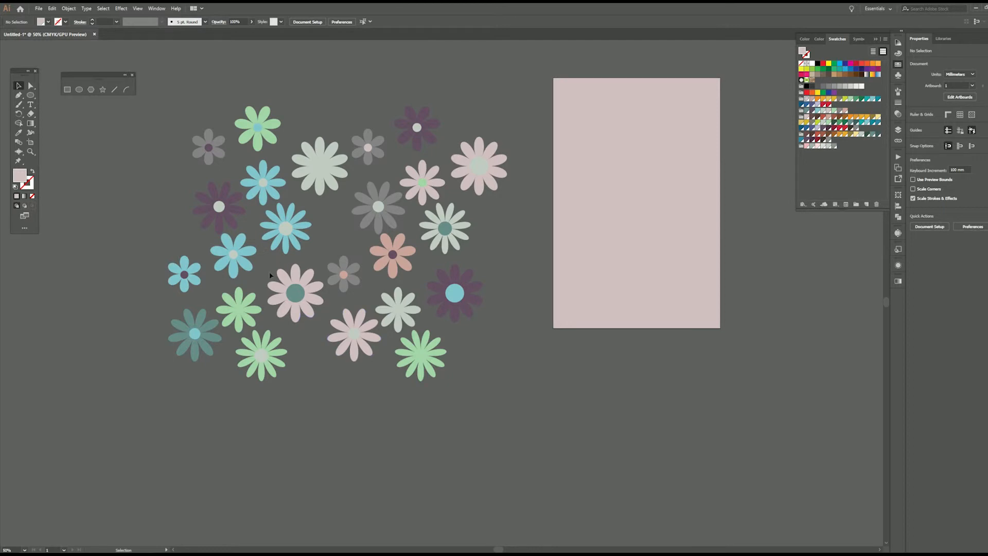
Group the pink teal-centred flower and the large light-blue flower with their centres, and move both out of the cluster towards the artboard's lower-left corner
drag(310, 330, 484, 381)
right_click(295, 293)
click(323, 343)
click(285, 231)
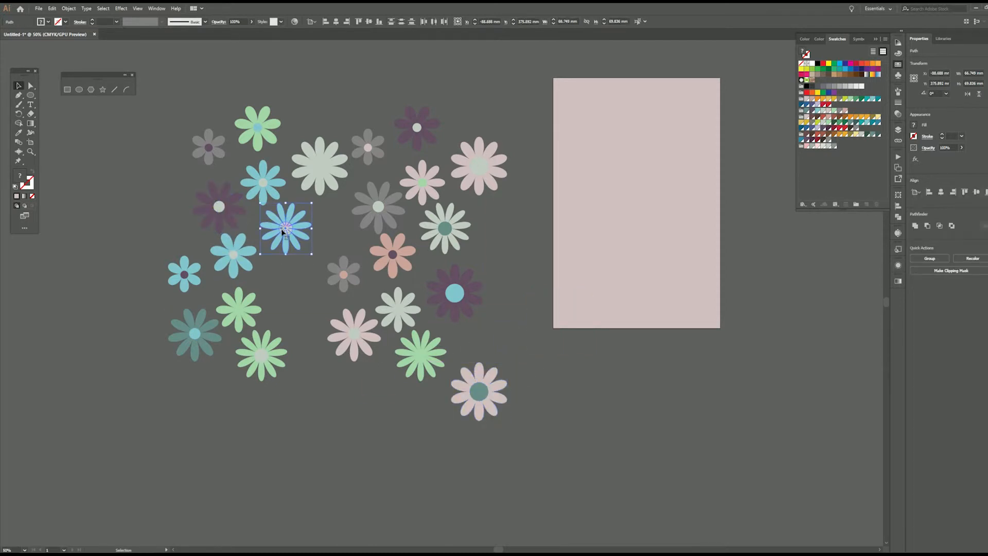
right_click(285, 231)
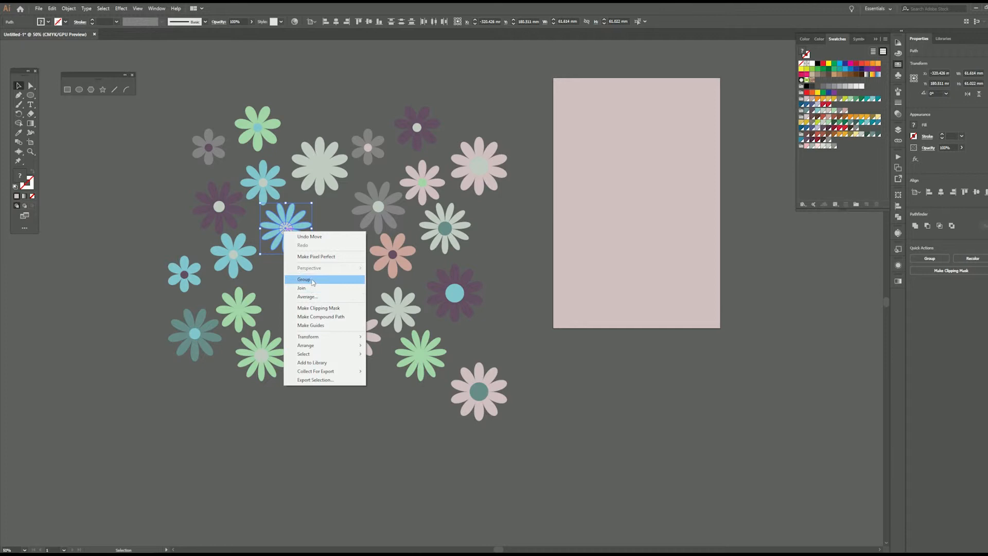
click(311, 278)
drag(291, 224, 545, 333)
Recolour the petals of the pink teal-centred flower by sampling the salmon fill of the flower in the cluster with the Eyedropper
click(511, 486)
click(493, 411)
key(i)
click(406, 265)
key(a)
click(577, 404)
key(v)
Move the blue flower clear below, and enlarge the salmon flower to about 126 mm wide over the artboard's lower-left corner
drag(542, 337, 570, 416)
drag(481, 394, 558, 313)
drag(584, 281, 573, 309)
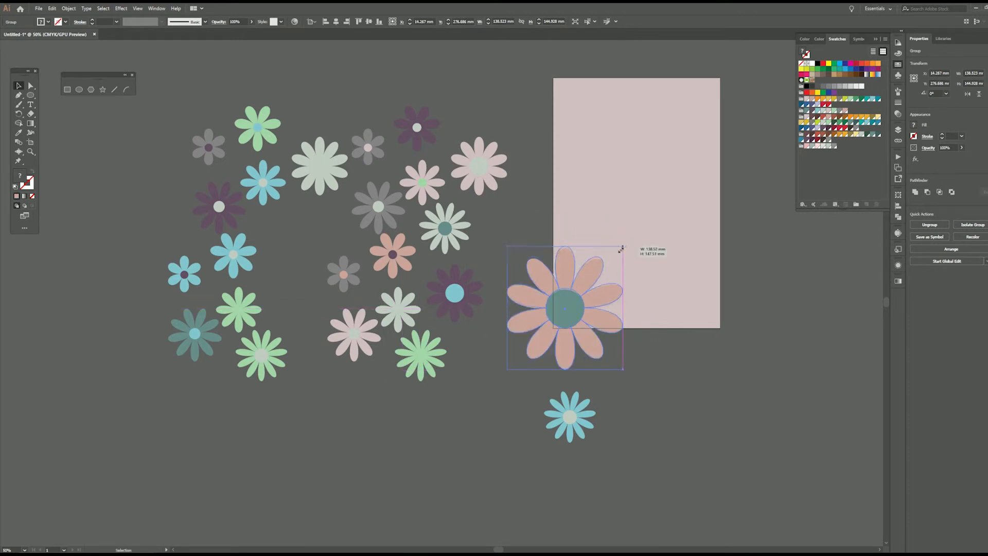
drag(621, 248, 612, 260)
drag(563, 323, 560, 328)
Confirm the 100 mm keyboard increment in the preferences and copy the salmon flower 200 mm to the right over the artboard's lower-right corner
key(space)
drag(707, 370, 532, 360)
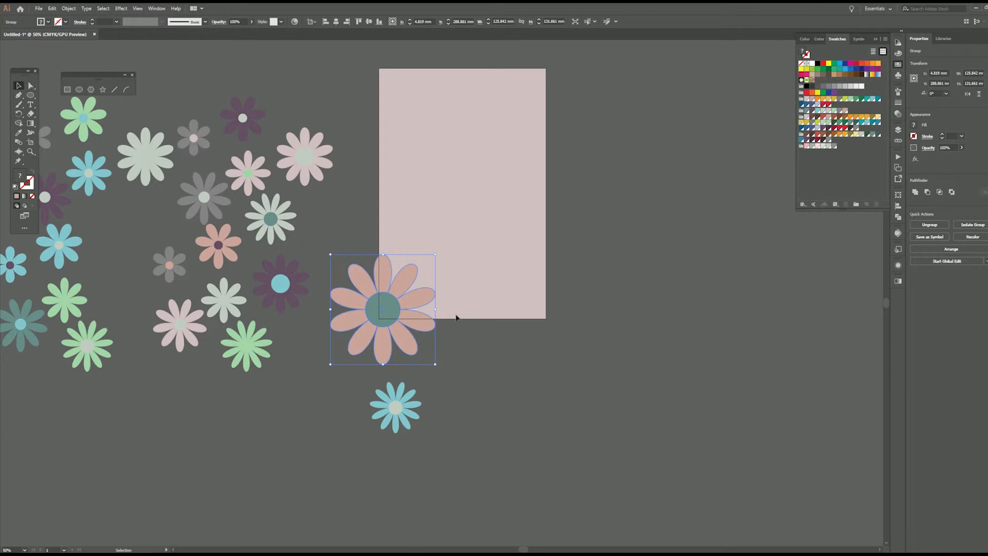
key(a)
key(ctrl+k)
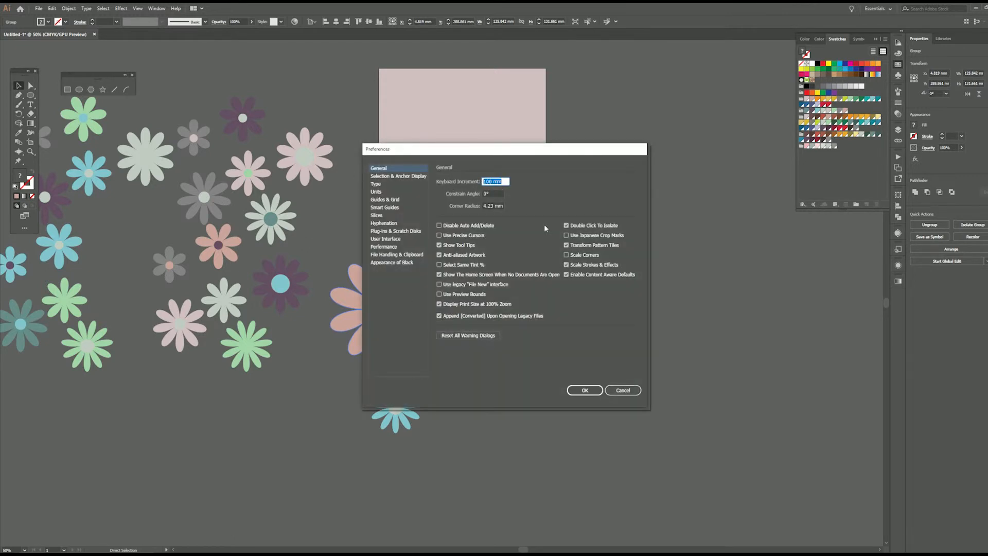
click(585, 390)
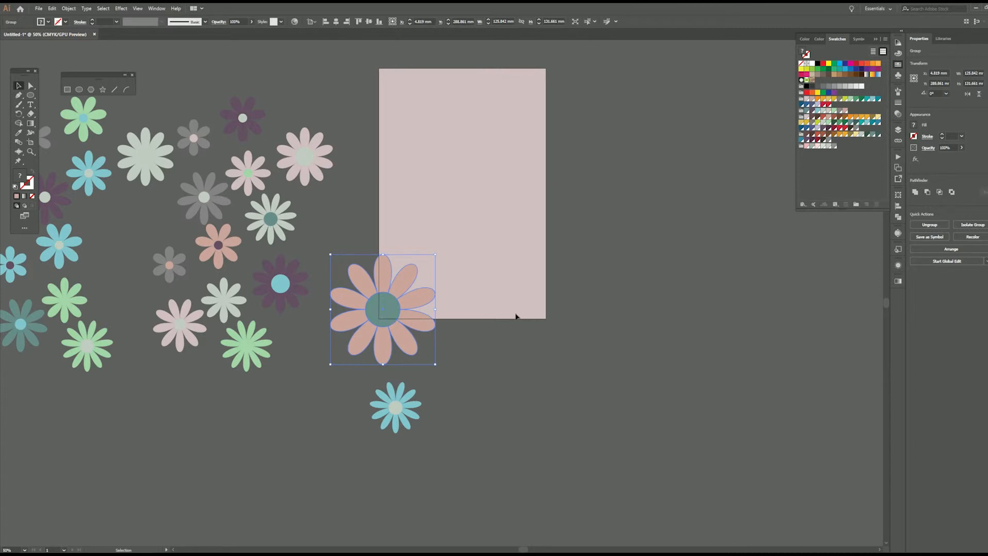
click(447, 359)
click(396, 319)
key(ctrl+d)
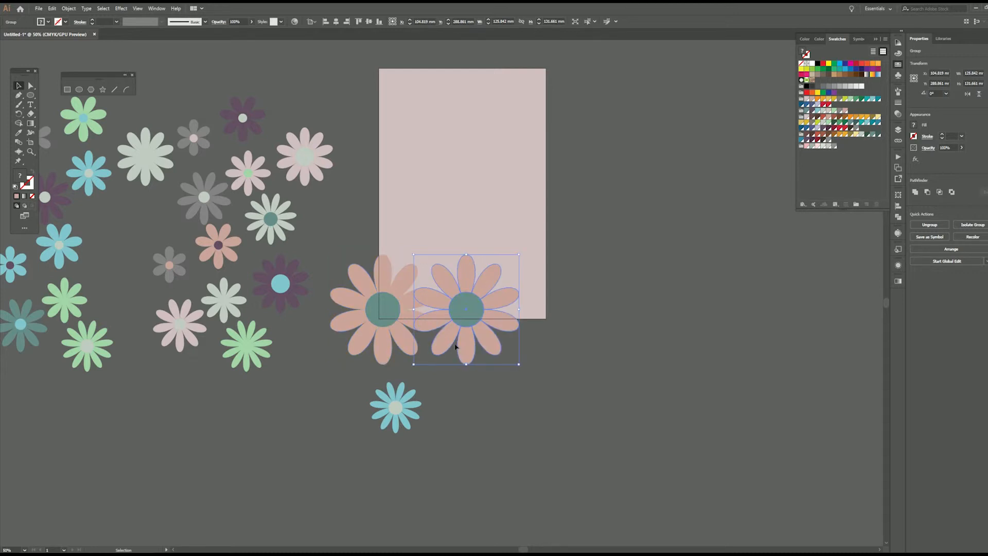
key(ctrl+d)
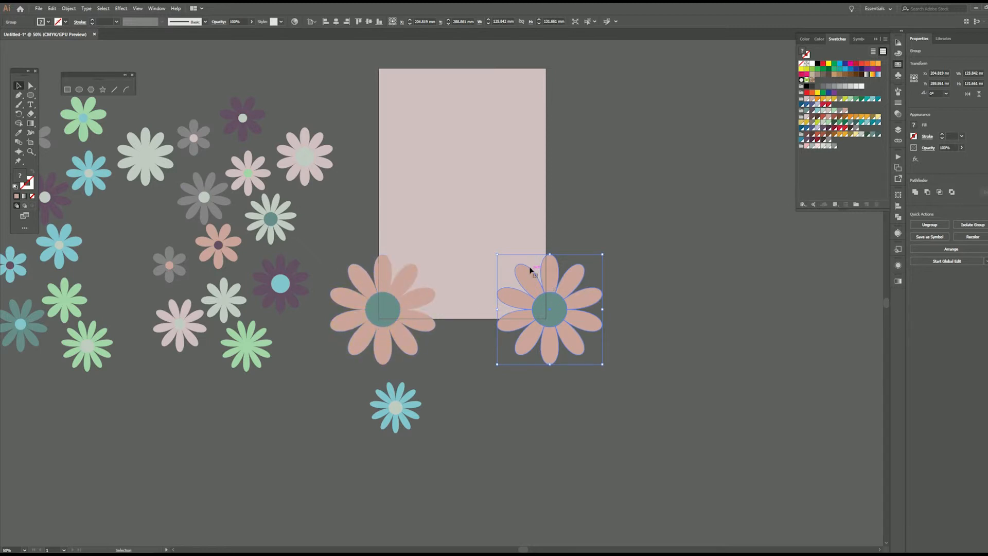
Copy both salmon corner flowers 300 mm straight up onto the artboard's upper corners
shift+click(405, 338)
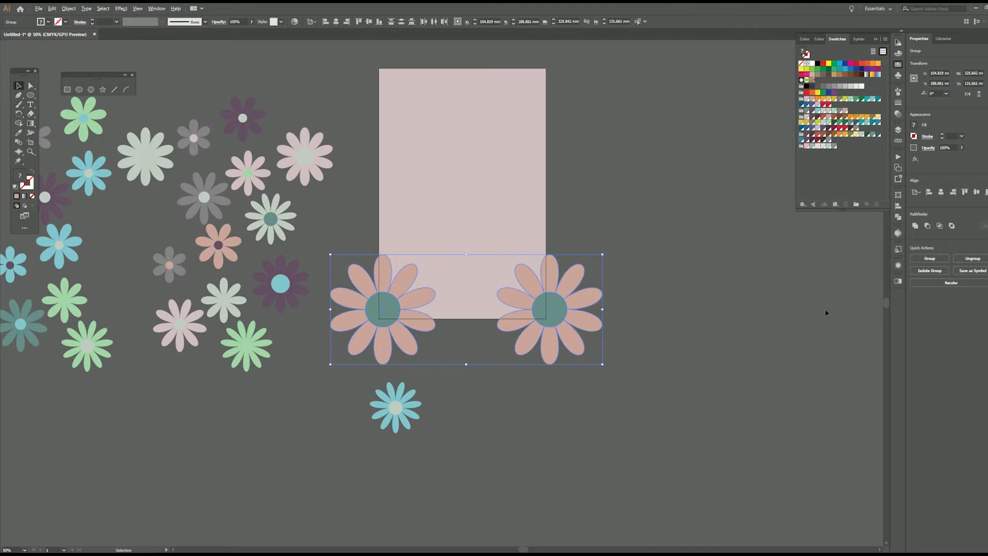
key(ctrl+d)
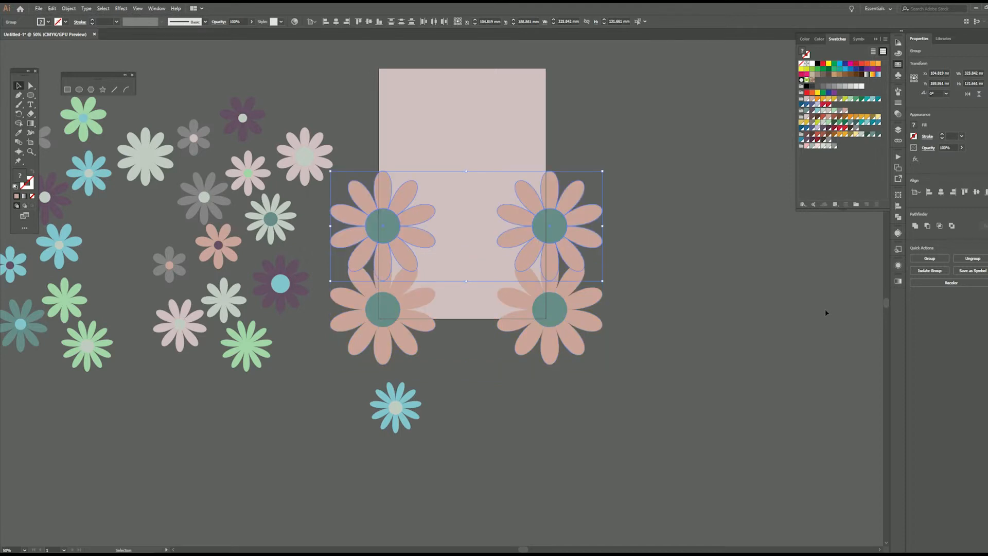
key(ctrl+d)
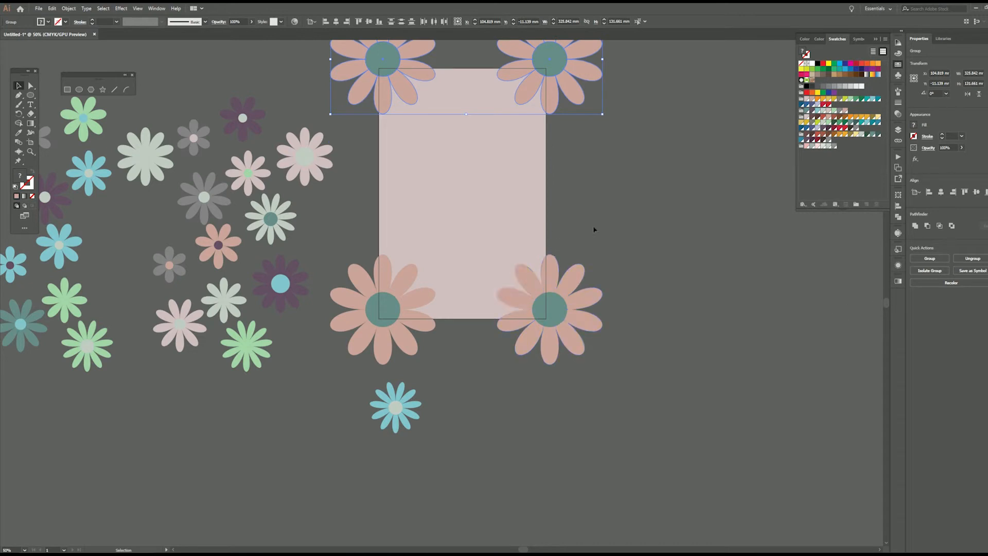
scroll(627, 211, up, 1)
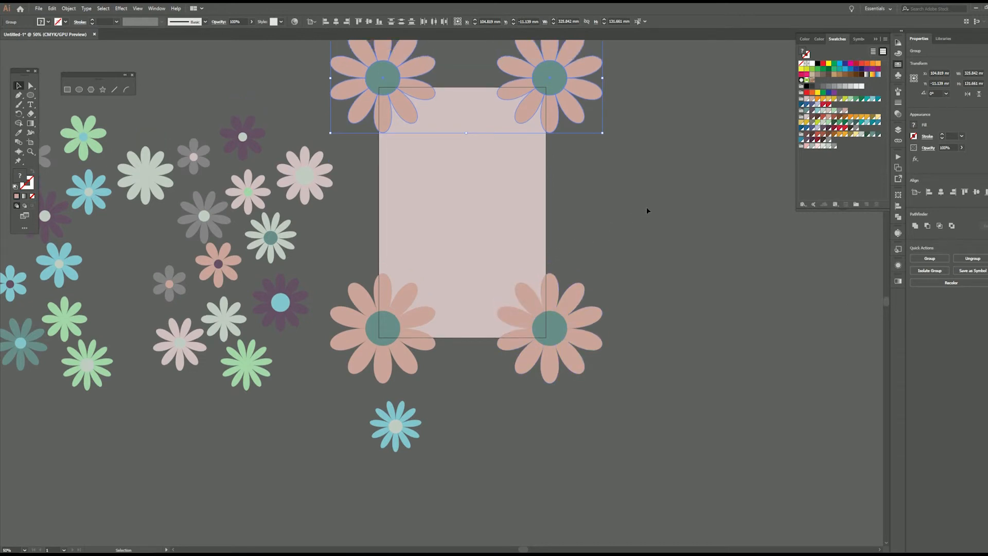
click(589, 255)
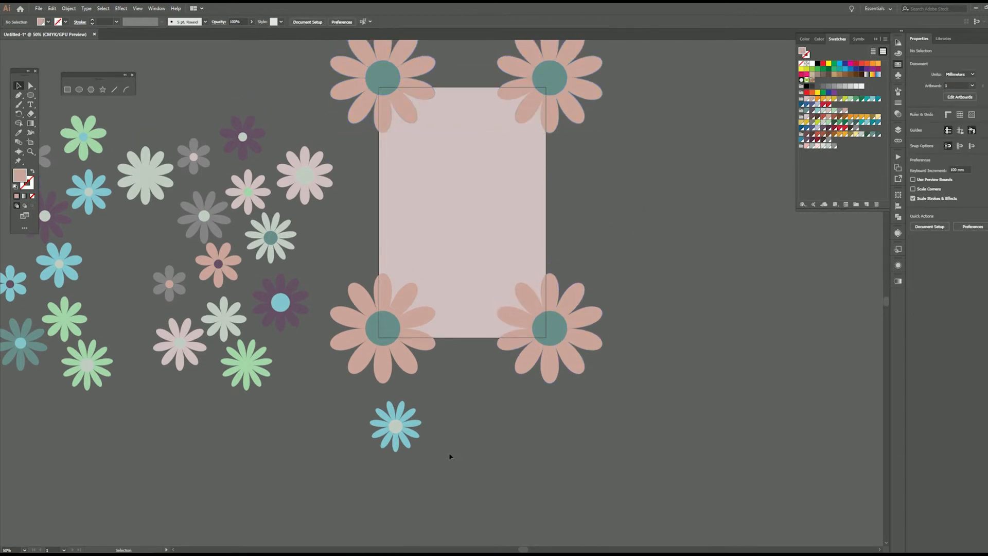
Enlarge the grouped blue flower to about 91 mm wide and place it across the artboard's left edge, below the upper corner flower
click(407, 428)
drag(422, 401, 365, 163)
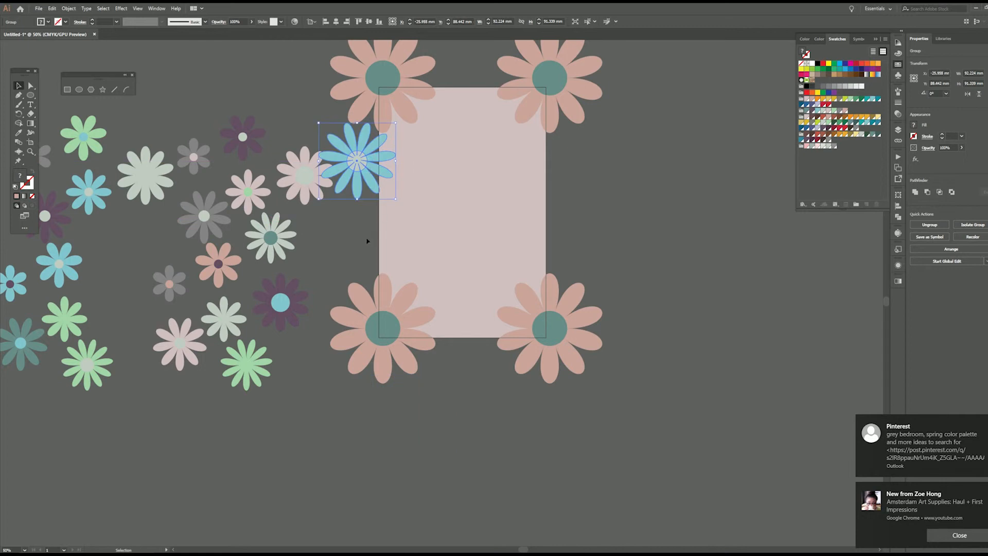
Dismiss the pop-up notifications and close the opened Pinterest e-mail message
click(957, 534)
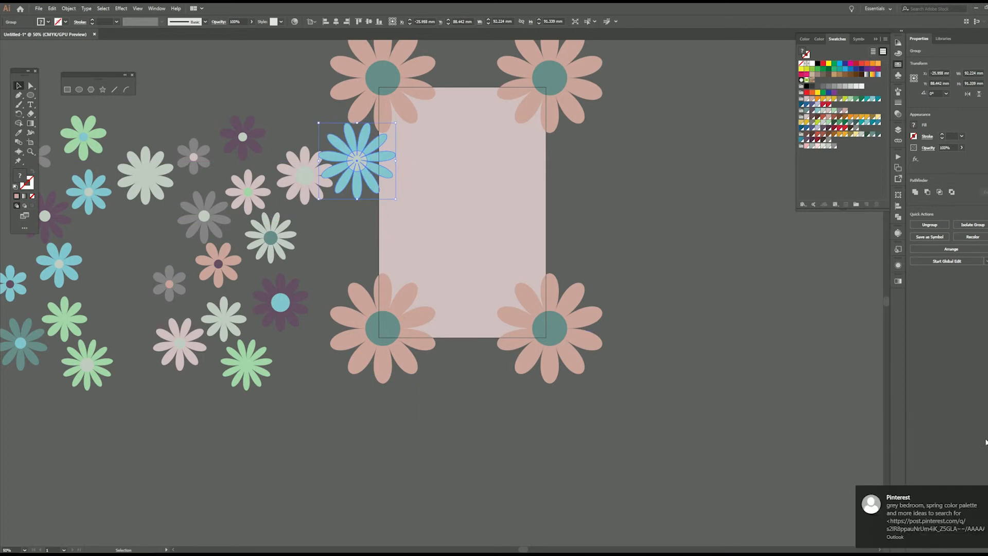
click(926, 512)
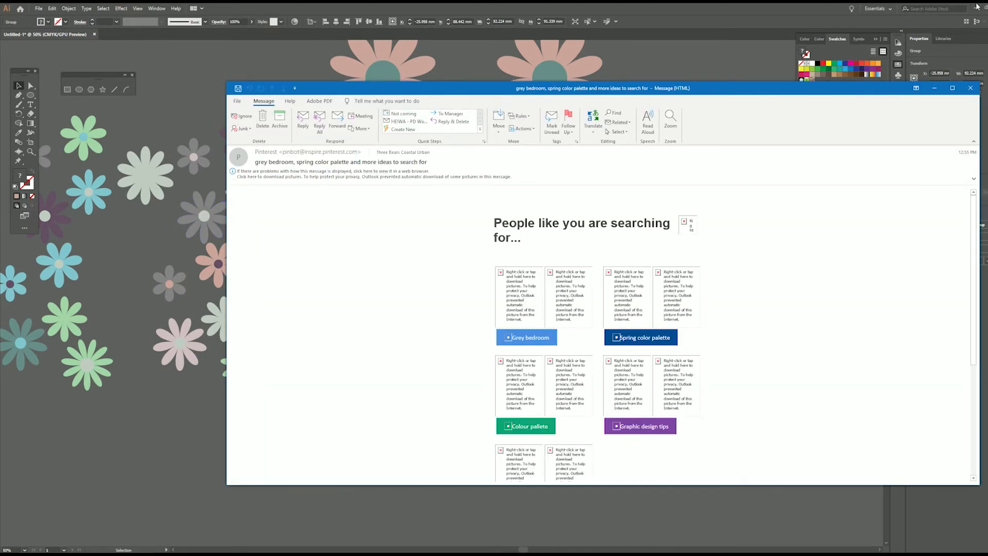
click(970, 88)
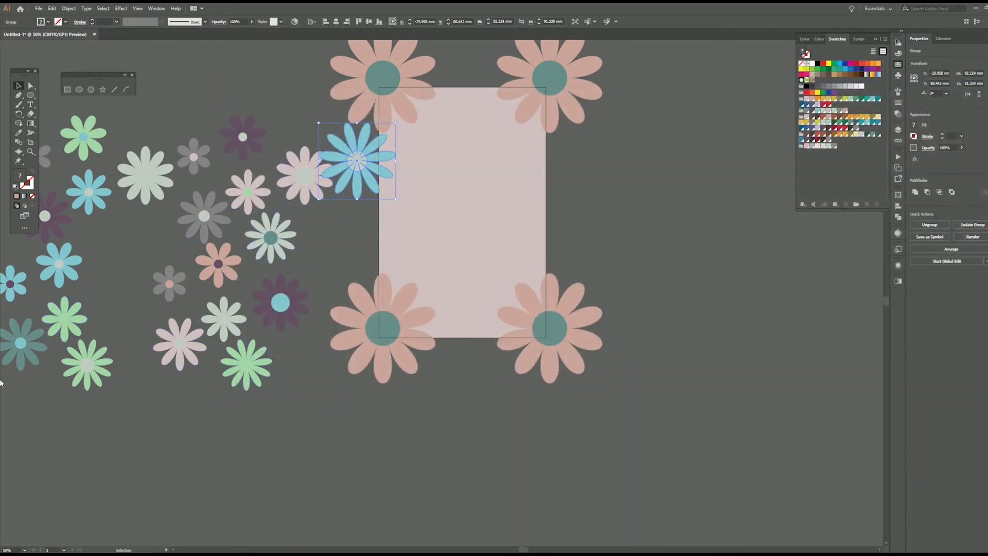
Group the teal flower with its centre and place it, enlarged to about 107 mm wide, across the middle of the artboard's top edge
click(21, 342)
right_click(20, 349)
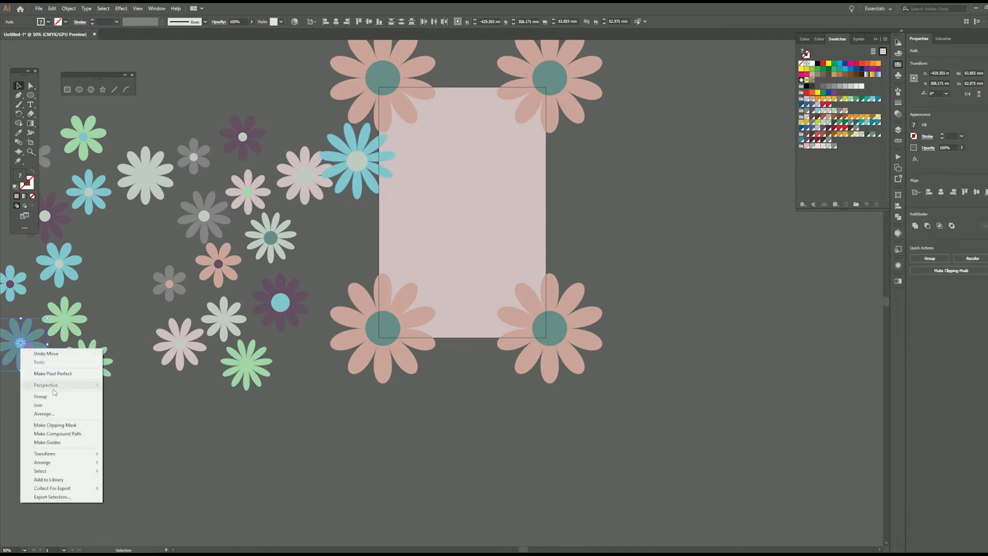
click(45, 398)
drag(47, 370, 447, 124)
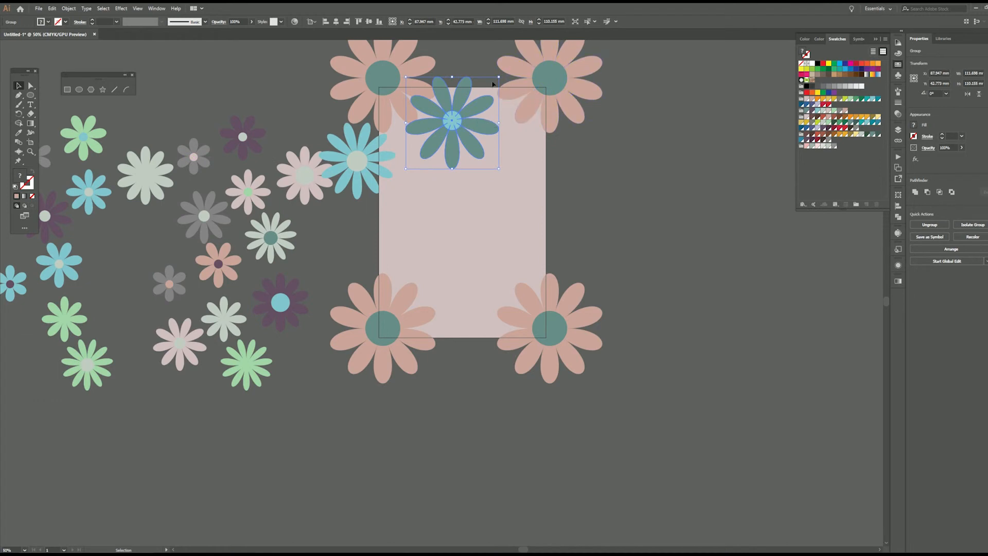
drag(498, 78, 495, 78)
drag(465, 130, 466, 132)
Shift the blue flower slightly up and right on the artboard's left edge and copy it 200 mm to the right
drag(365, 165, 369, 158)
click(598, 189)
click(379, 164)
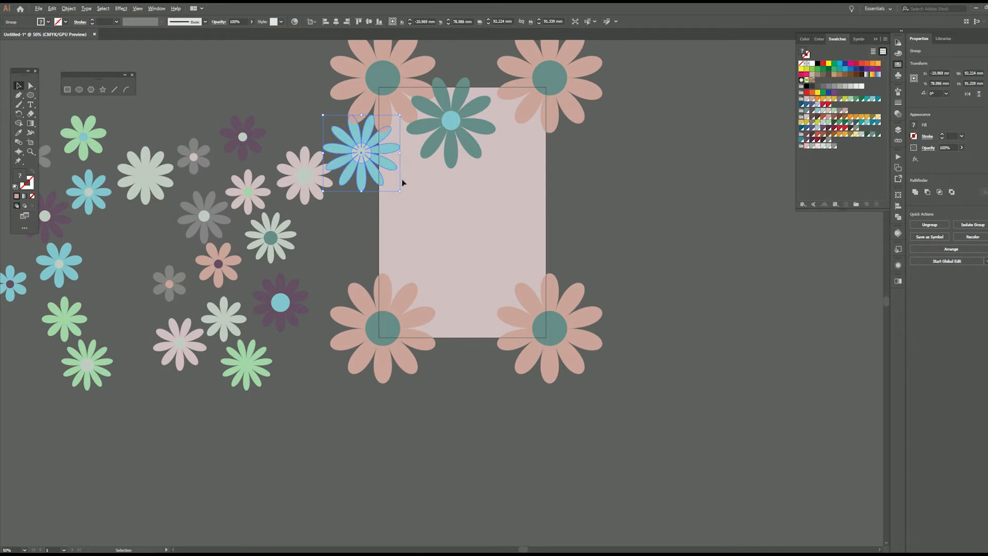
key(ctrl+d)
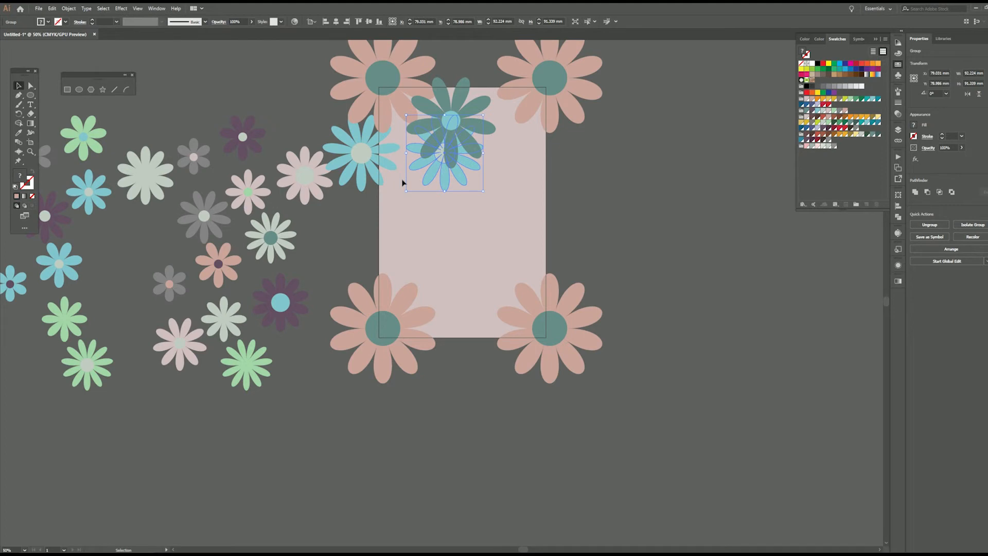
key(shift+Right)
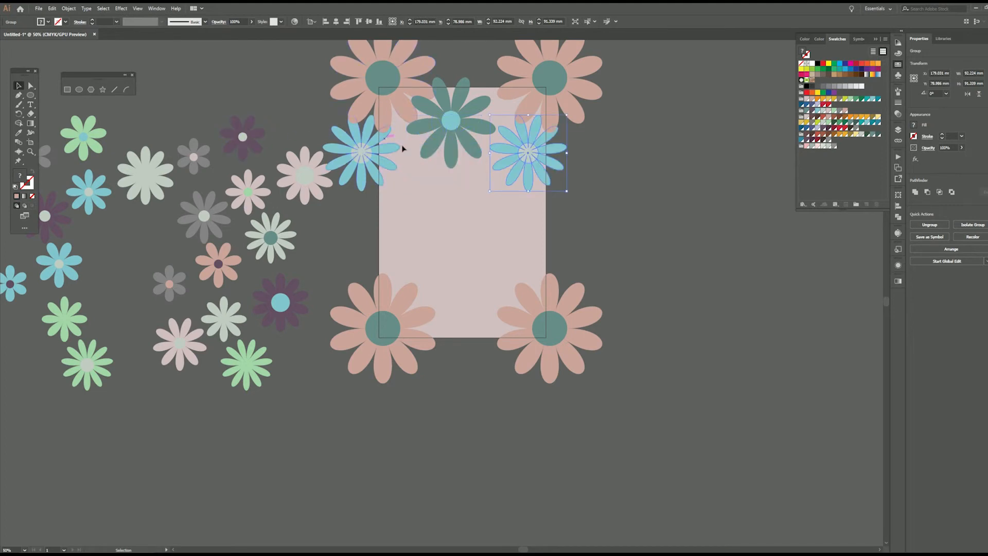
Copy the teal flower on the top edge 300 mm straight down across the artboard's bottom edge
click(451, 158)
key(alt+shift+Down)
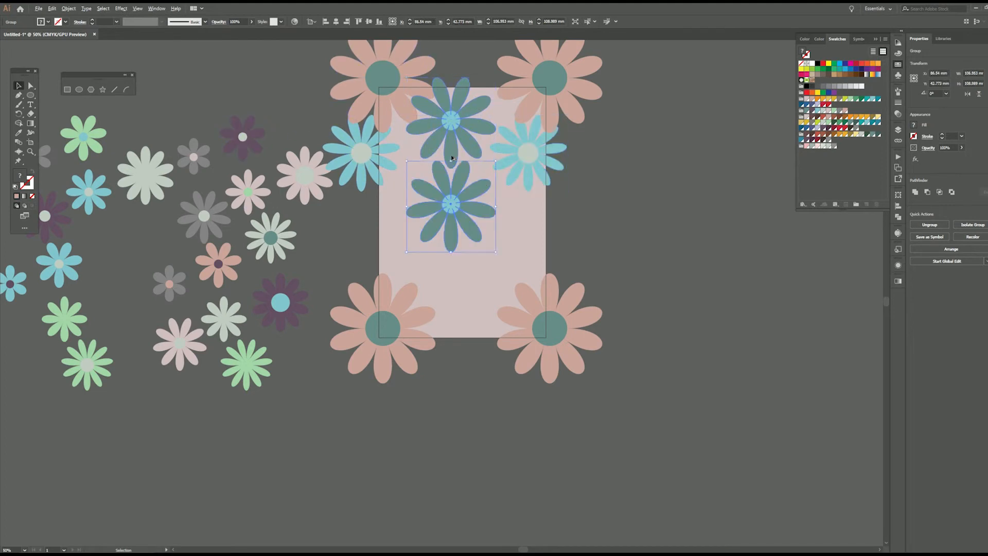
key(shift+Down)
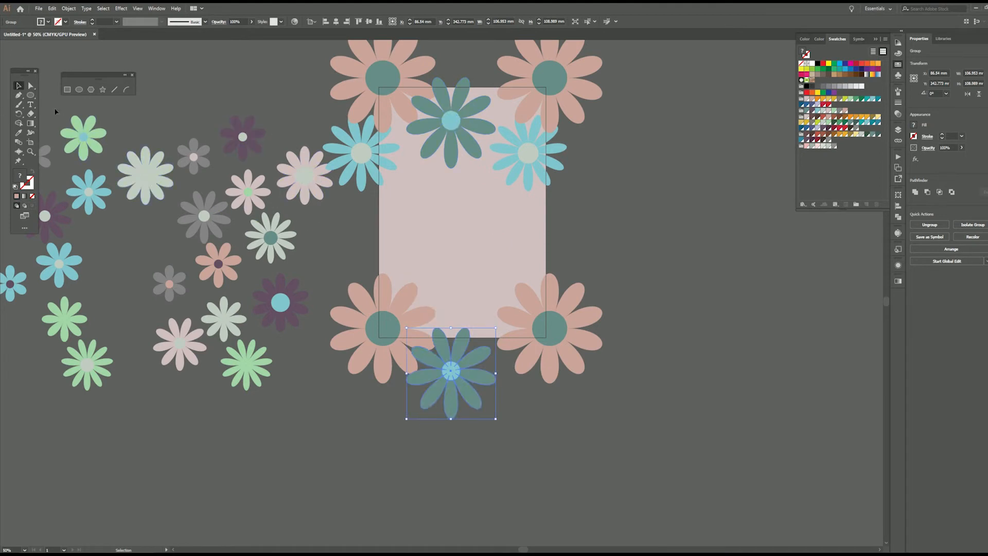
Group the green seven-petal flower, place it about 107 mm wide across the artboard's left edge below the blue one, and copy it 200 mm right
click(83, 129)
right_click(81, 133)
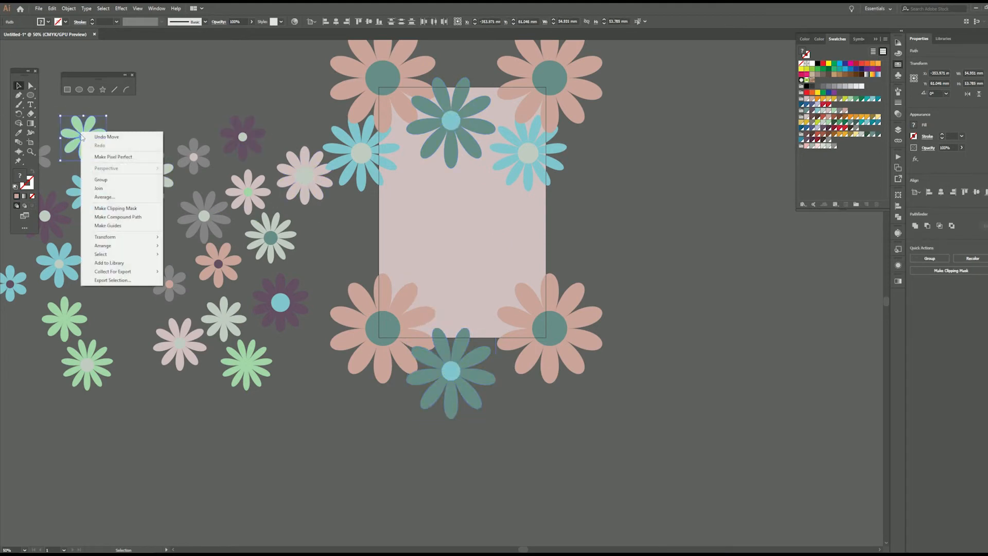
click(107, 181)
drag(105, 137, 446, 164)
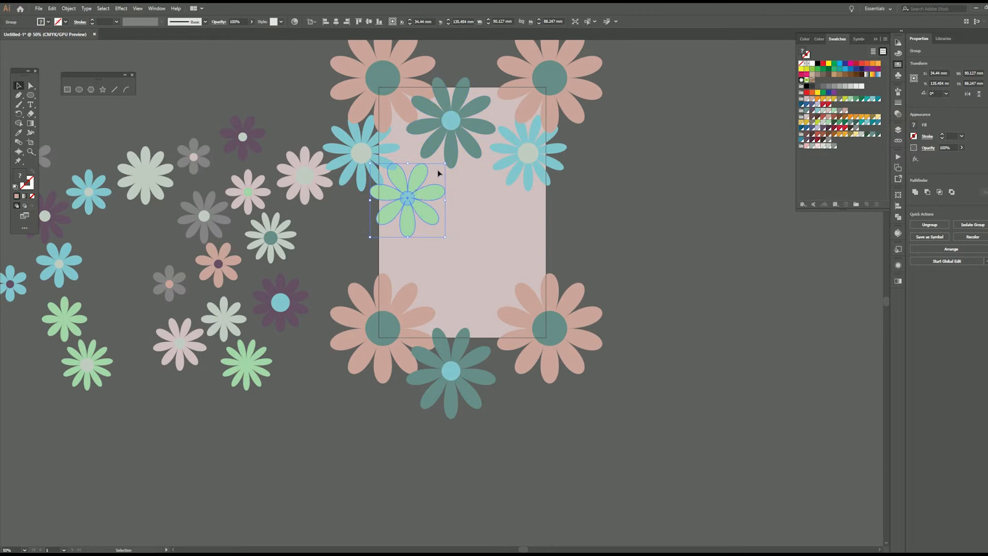
drag(445, 163, 459, 150)
drag(416, 194, 403, 193)
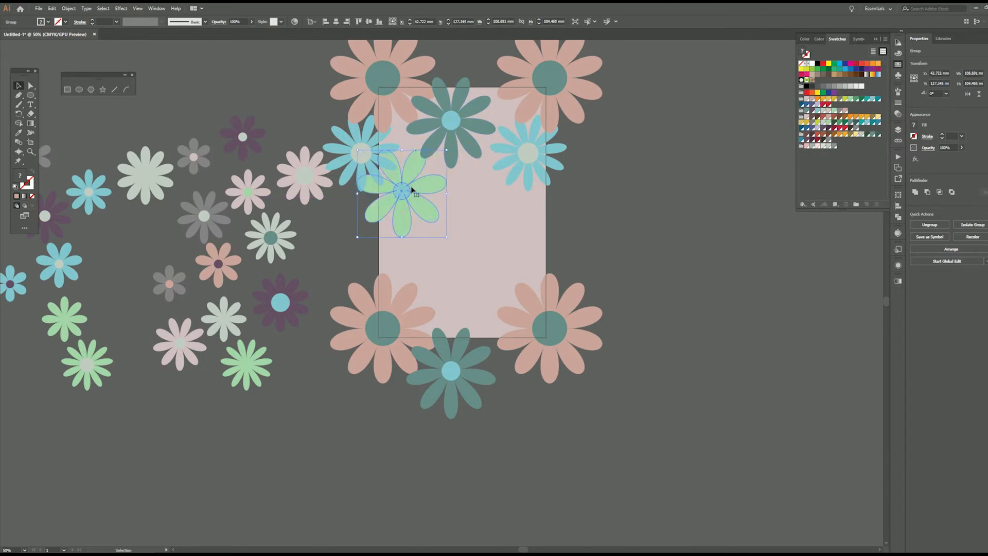
key(ctrl+d)
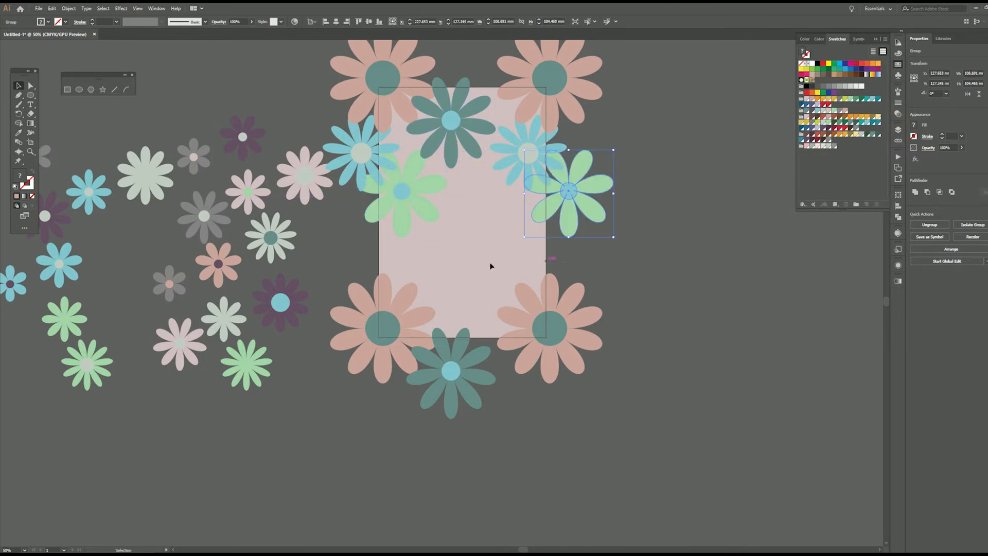
Group the grey six-petal flower with the salmon centre and place it, enlarged, on the artboard just below the upper teal flower
drag(151, 264, 187, 303)
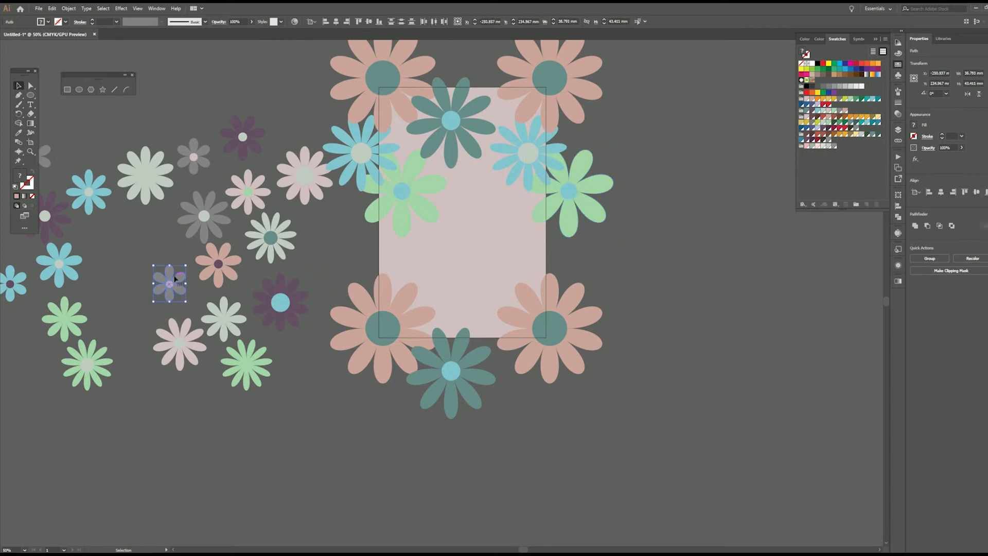
right_click(172, 274)
click(205, 324)
drag(186, 265, 452, 184)
click(650, 289)
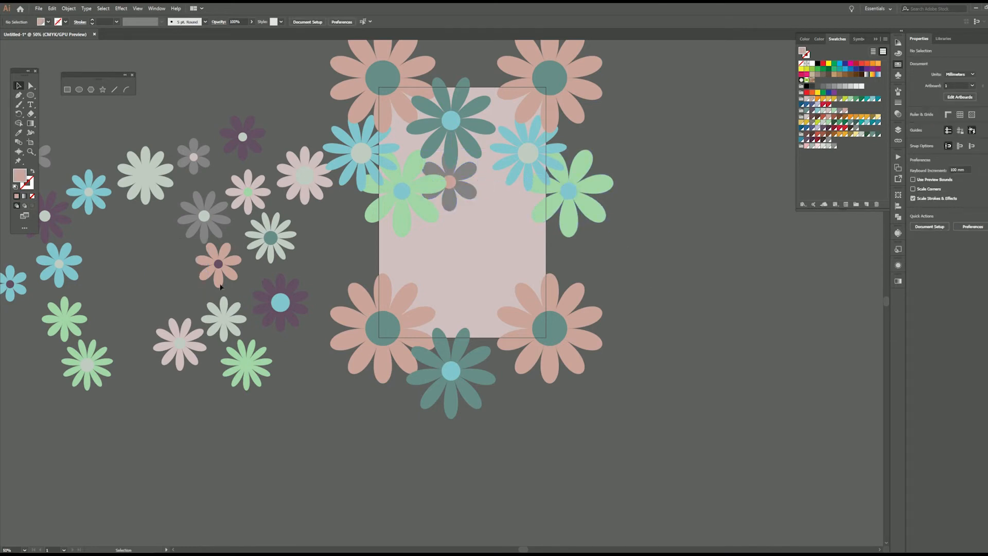
Group the salmon flower with the purple centre and place it on the artboard to the lower right of the grey flower
right_click(218, 266)
drag(224, 271, 497, 211)
click(247, 315)
drag(497, 211, 482, 212)
click(646, 267)
Group the grey six-petal flower with the purple centre and place it about 70 mm wide across the artboard's left edge, above the corner flower
drag(116, 260, 161, 242)
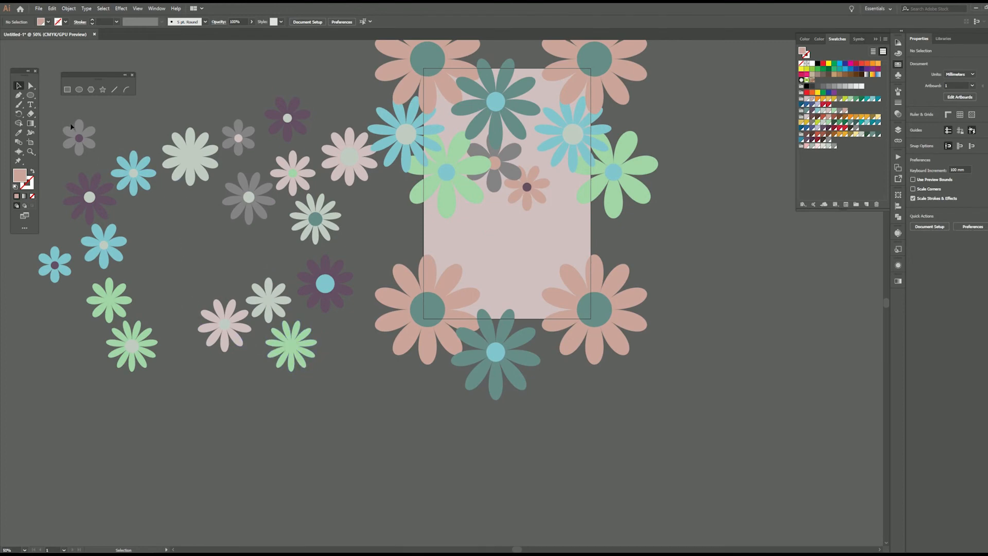
click(79, 138)
right_click(77, 136)
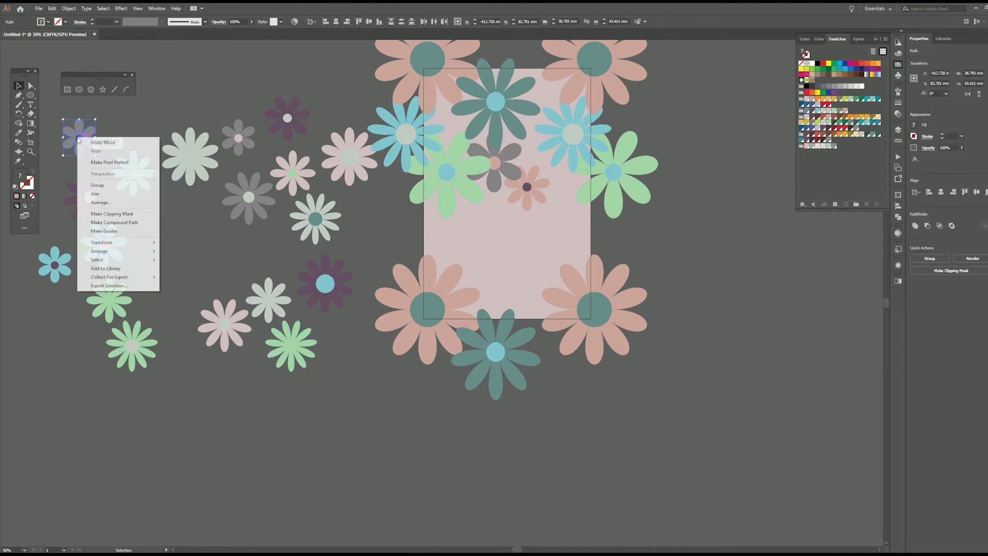
click(98, 186)
drag(94, 153, 471, 255)
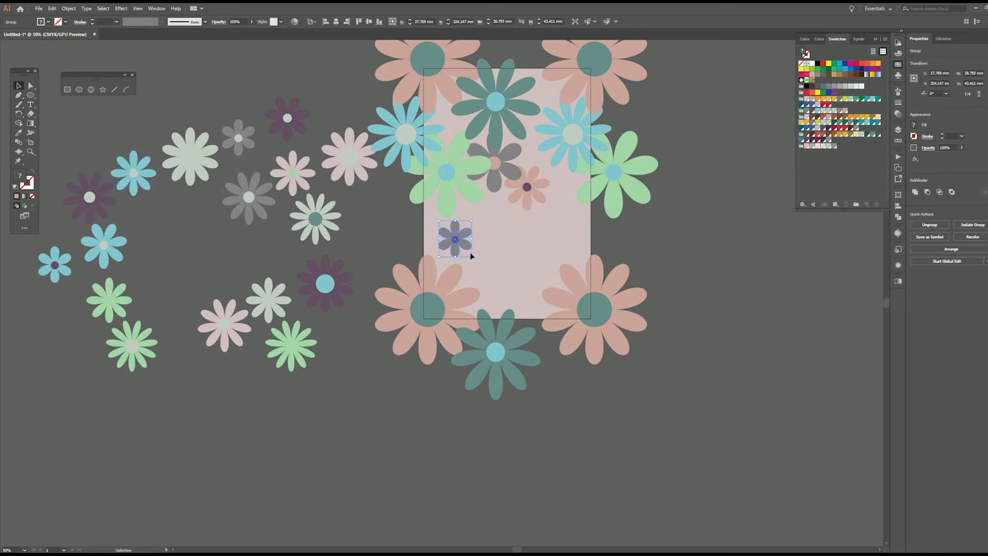
drag(470, 255, 421, 246)
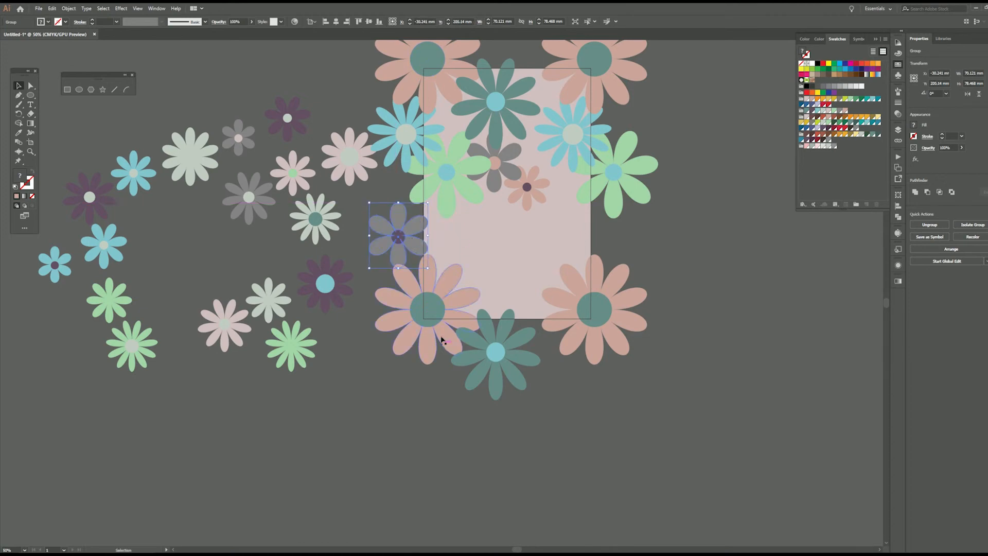
Copy the grey purple-centred flower 200 mm to the right so it crosses the artboard's right edge
key(alt+shift+Right)
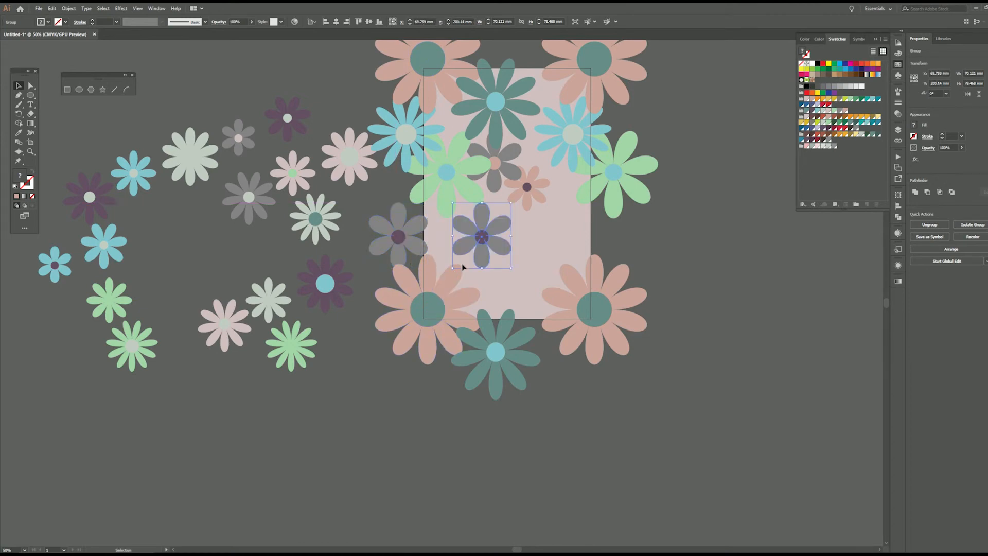
key(shift+Right)
click(337, 430)
Group the pale sage flower with the teal centre, place it about 102.5 mm wide over the artboard's lower left edge, and copy it 200 mm right
drag(335, 209, 422, 291)
right_click(321, 218)
click(341, 267)
drag(472, 256, 549, 324)
key(shift+Right)
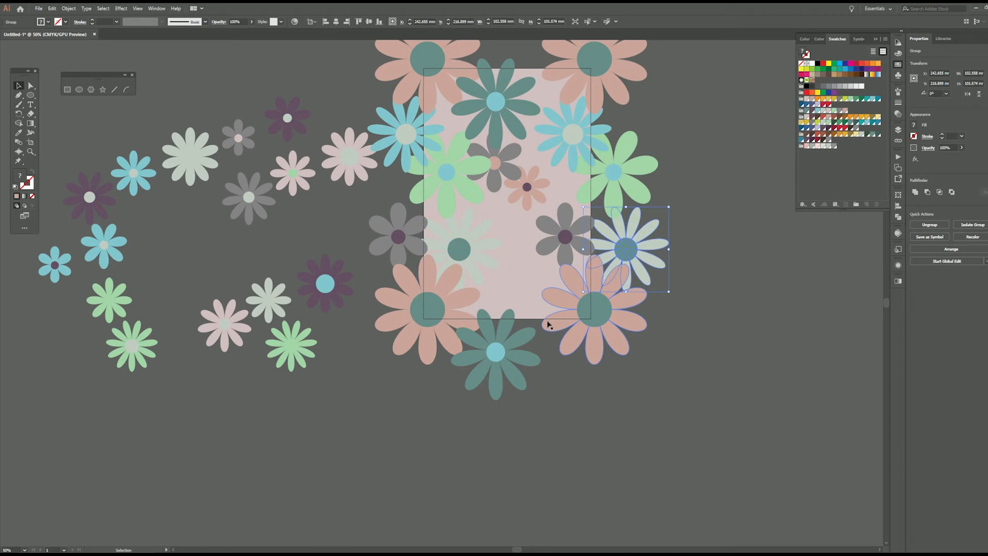
click(323, 446)
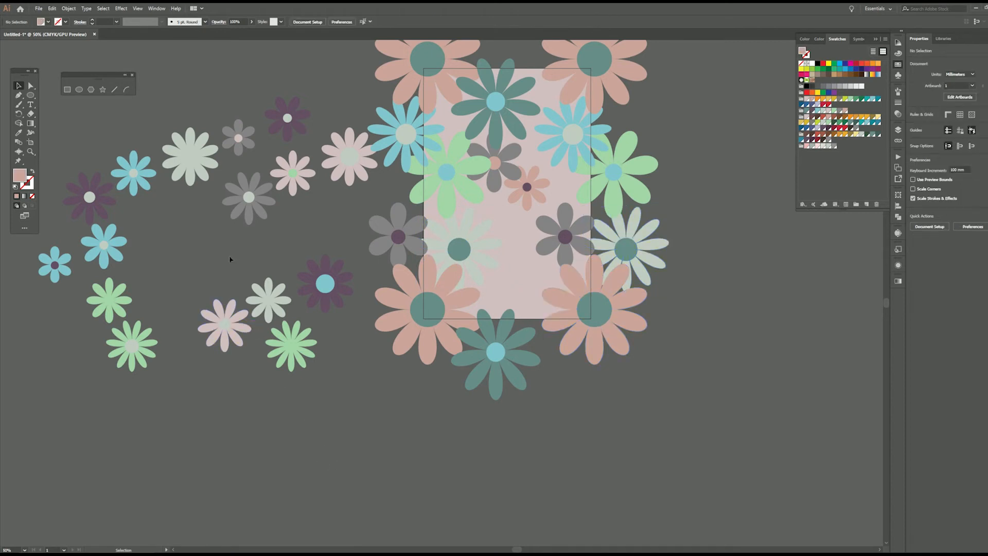
Group the blue six-petal flower with the purple centre and place it about 88 mm wide across the artboard's bottom edge, between the salmon corner flowers
click(126, 181)
click(43, 235)
right_click(48, 263)
drag(55, 280, 578, 228)
click(73, 313)
drag(540, 278, 528, 293)
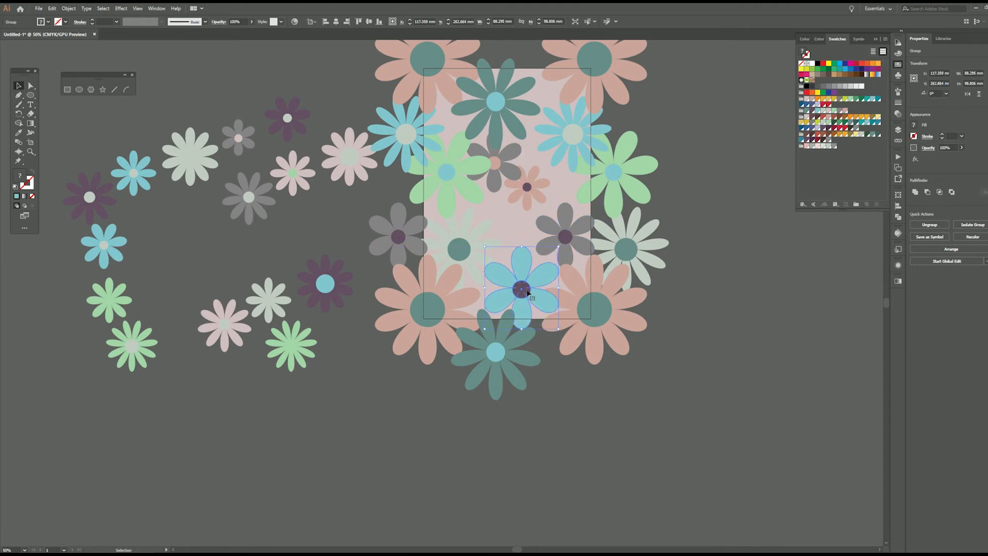
Copy the blue purple-centred flower 300 mm straight up to the artboard's top edge
key(alt+shift+Up)
key(shift+Up)
key(shift+Up)
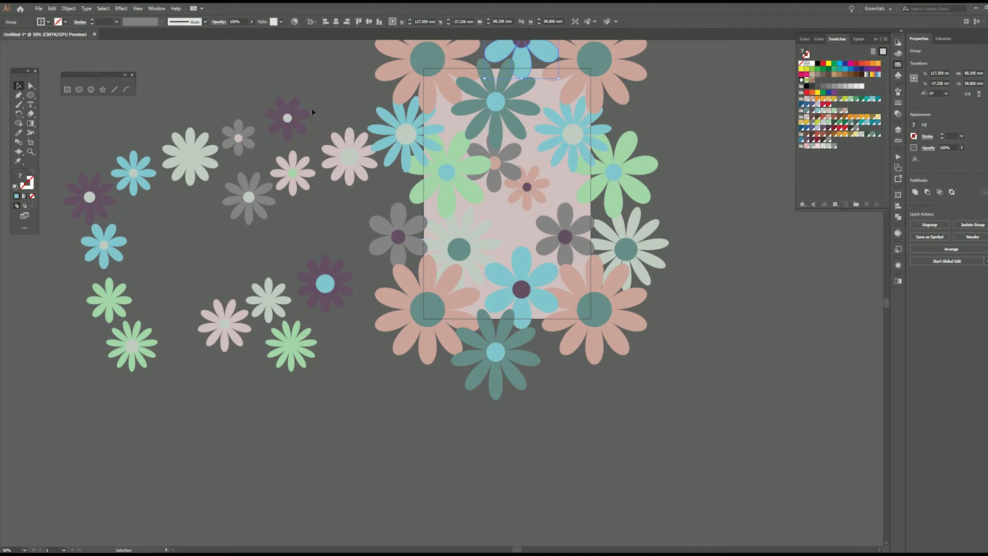
Move the loose pale pink flower beside the artboard away to the far side of the unused flowers
drag(349, 157, 83, 106)
click(325, 407)
drag(324, 406, 486, 431)
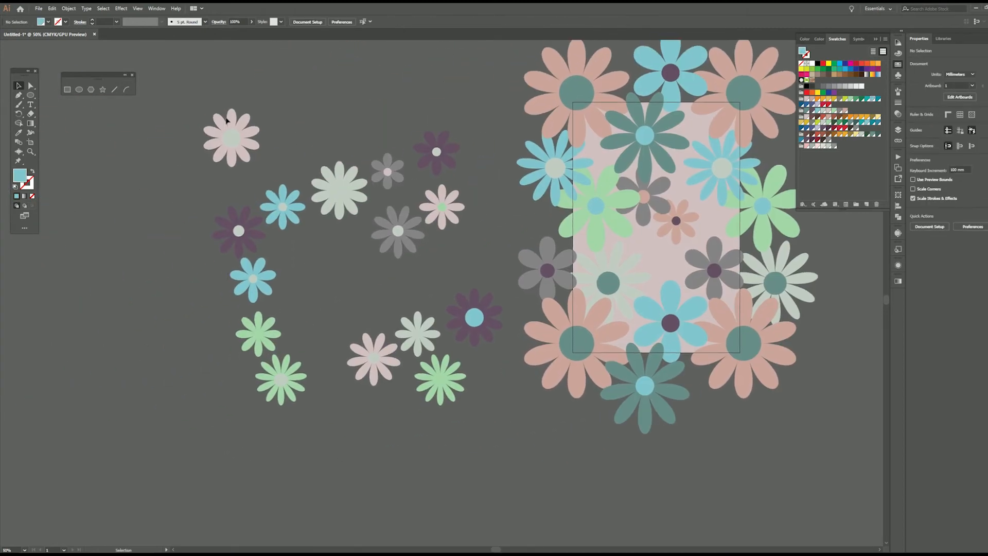
drag(710, 384, 539, 416)
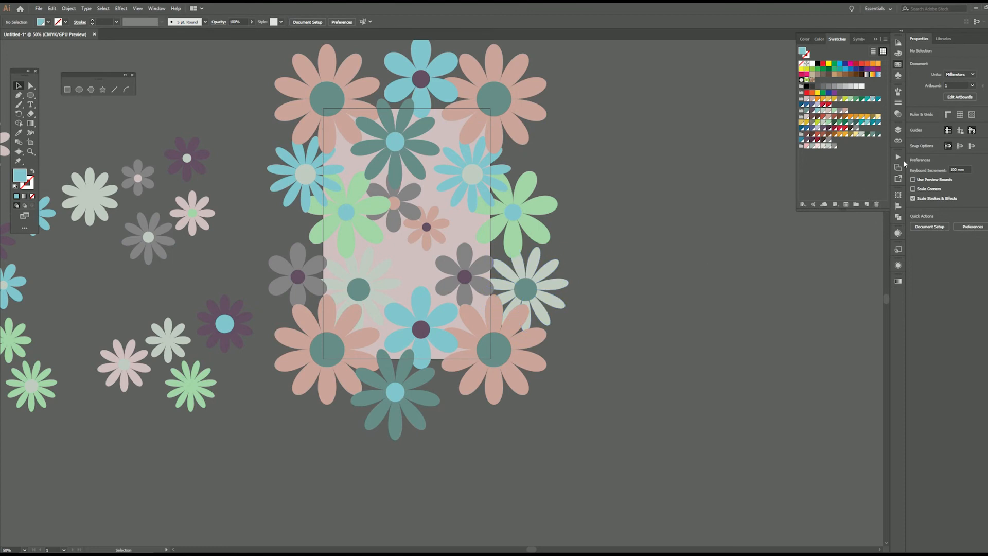
Unlock the Colour Background and Boundary Box objects at the bottom of the layer stack, keeping both visible
click(900, 131)
drag(884, 254, 884, 486)
scroll(780, 422, down, 3)
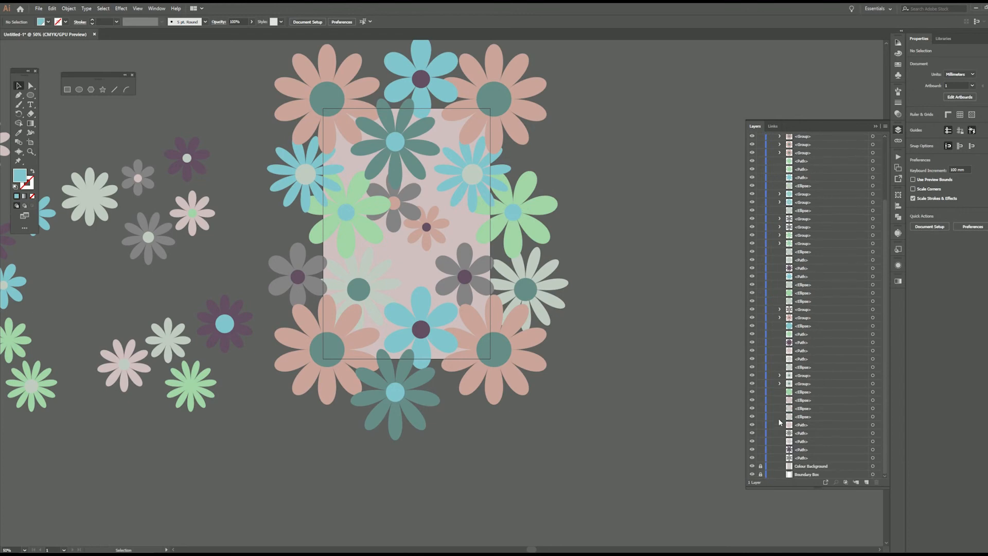
click(761, 465)
click(478, 236)
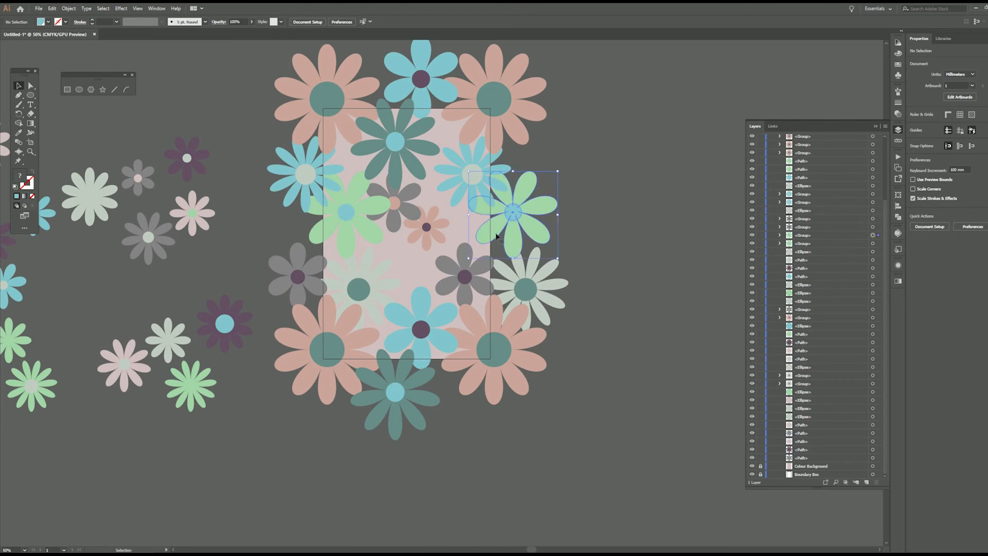
click(461, 222)
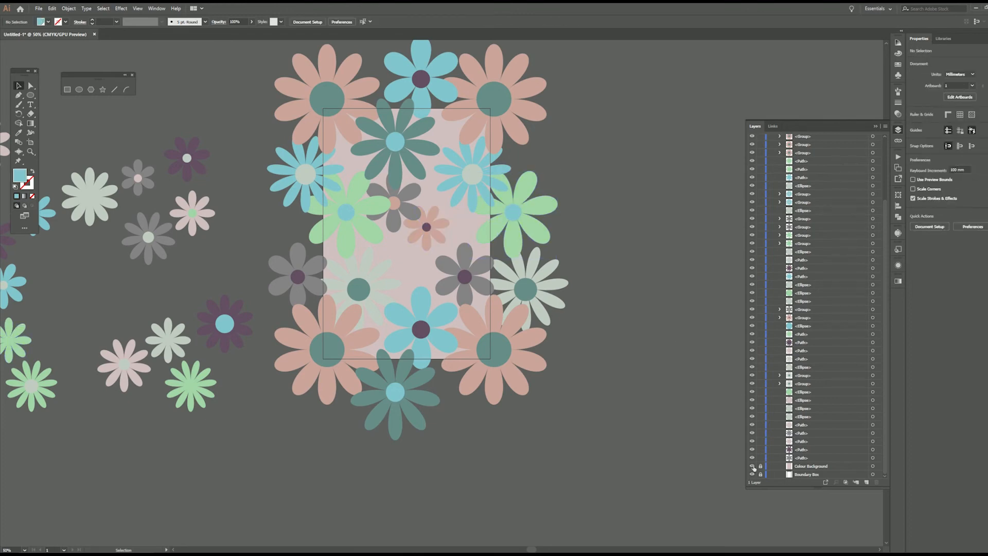
click(752, 466)
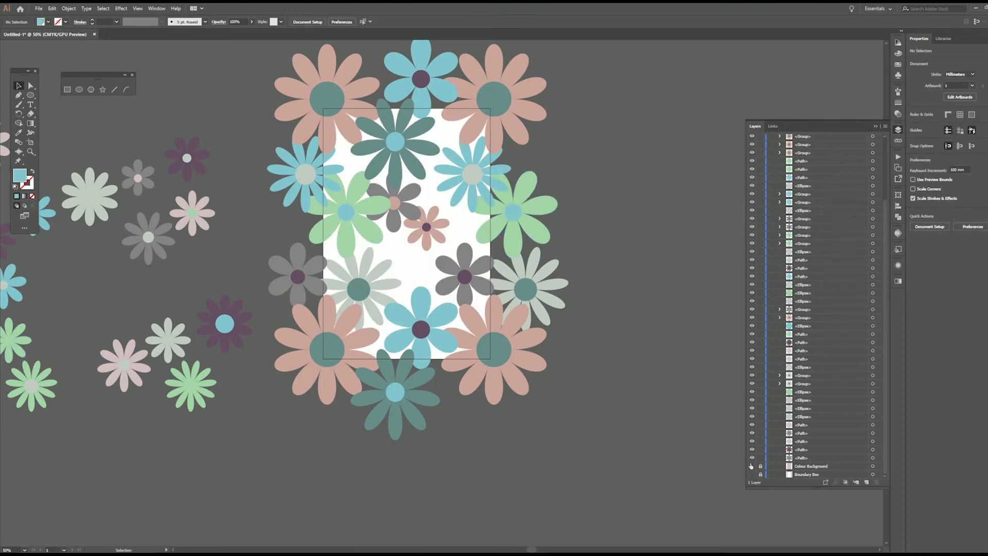
click(751, 466)
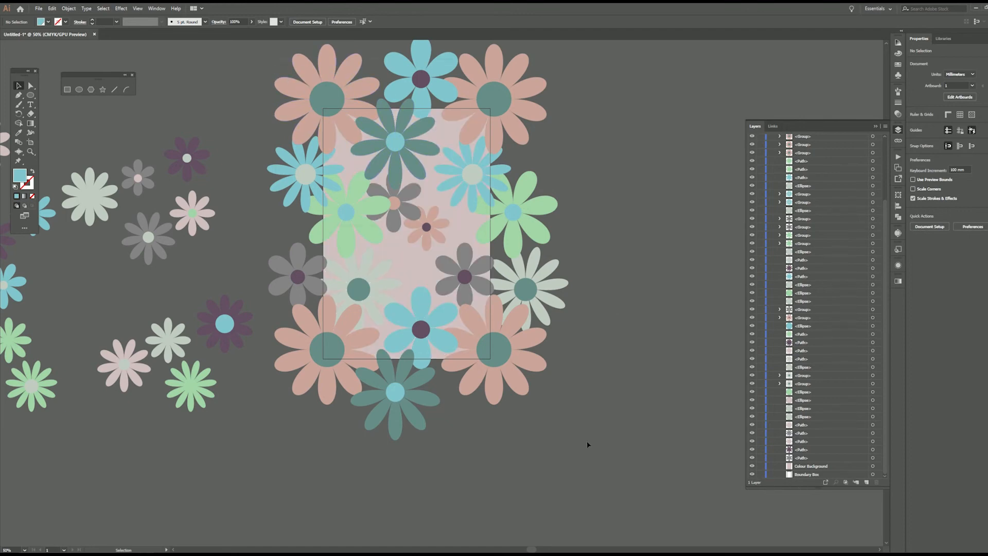
Save the whole floral tile, including its background and boundary box, as a new pattern swatch
drag(587, 444, 288, 72)
click(898, 65)
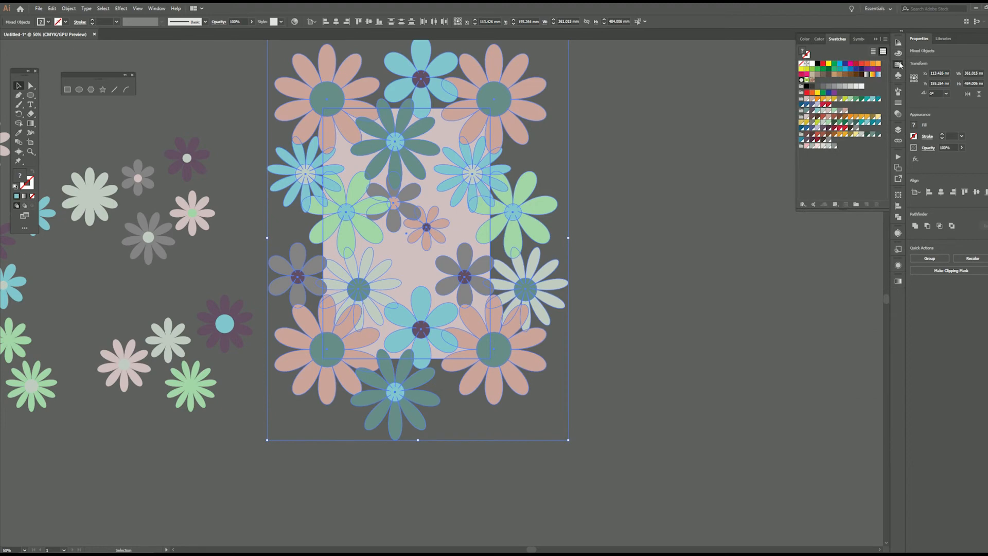
drag(455, 212, 854, 166)
Draw a rectangle about 631 by 519 mm on the empty area right of the tile and fill it with the new floral pattern swatch
drag(690, 220, 422, 239)
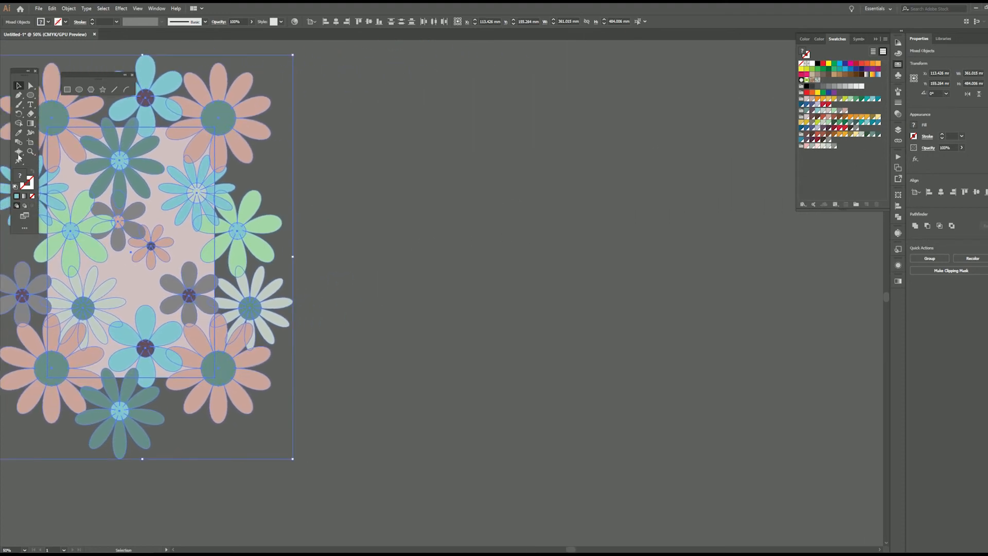
drag(28, 98, 68, 91)
drag(307, 83, 836, 516)
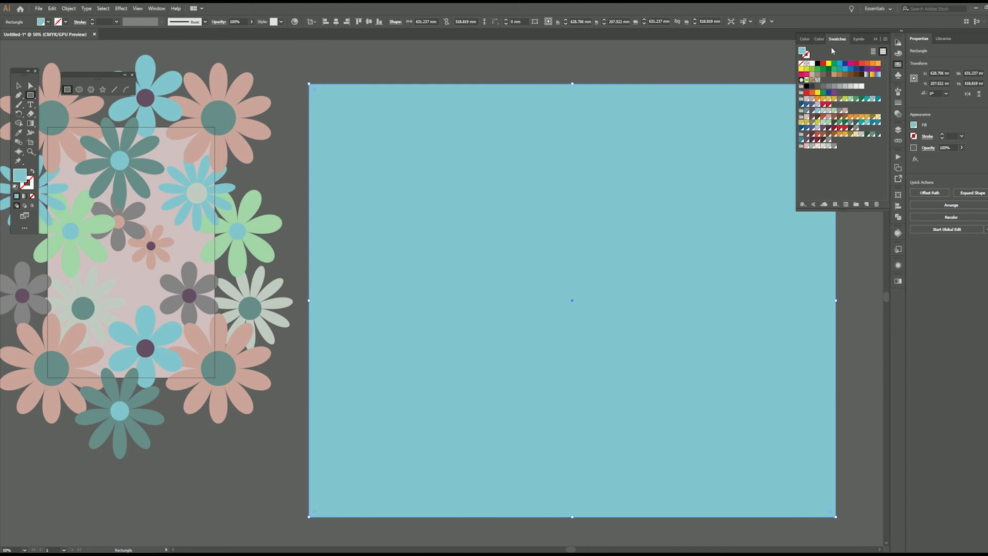
click(818, 80)
drag(777, 257, 668, 232)
key(a)
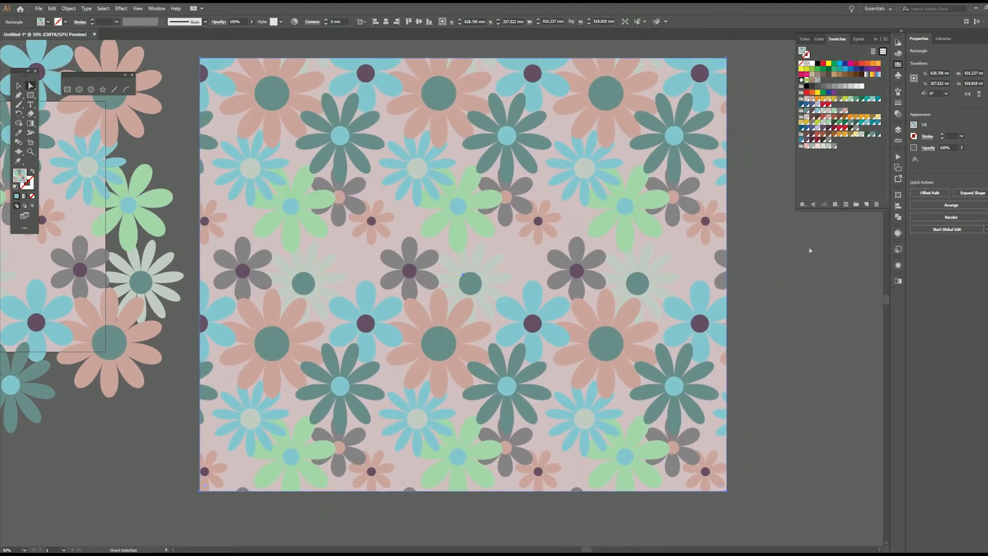
click(800, 253)
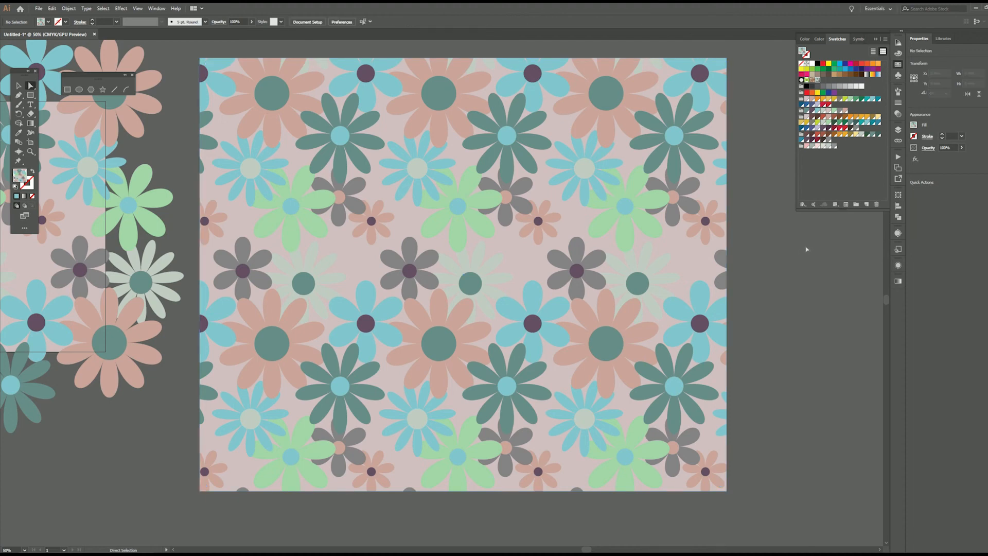
drag(806, 300, 804, 302)
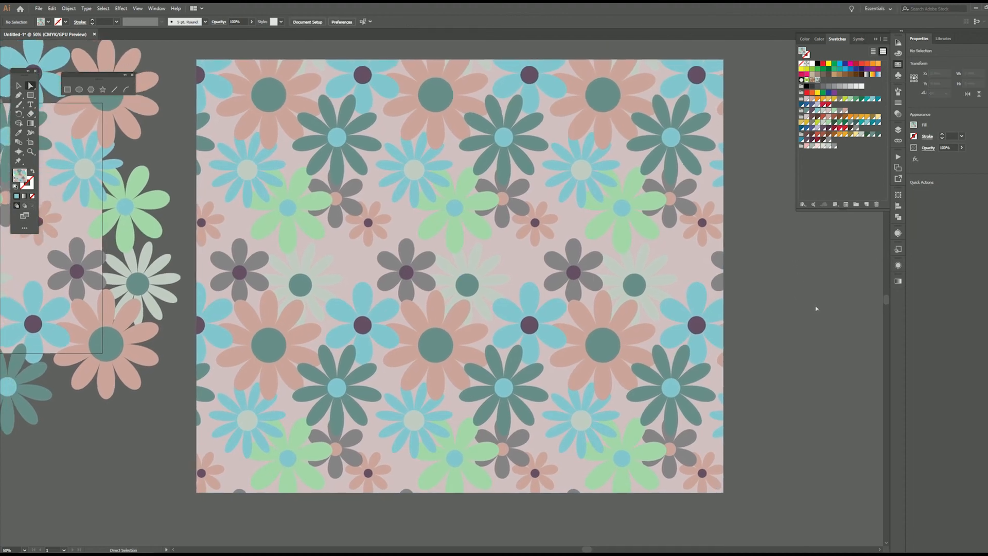
Recolor the patterned rectangle with the Example color group in a randomized color order, saving the changes to the swatch group
click(458, 234)
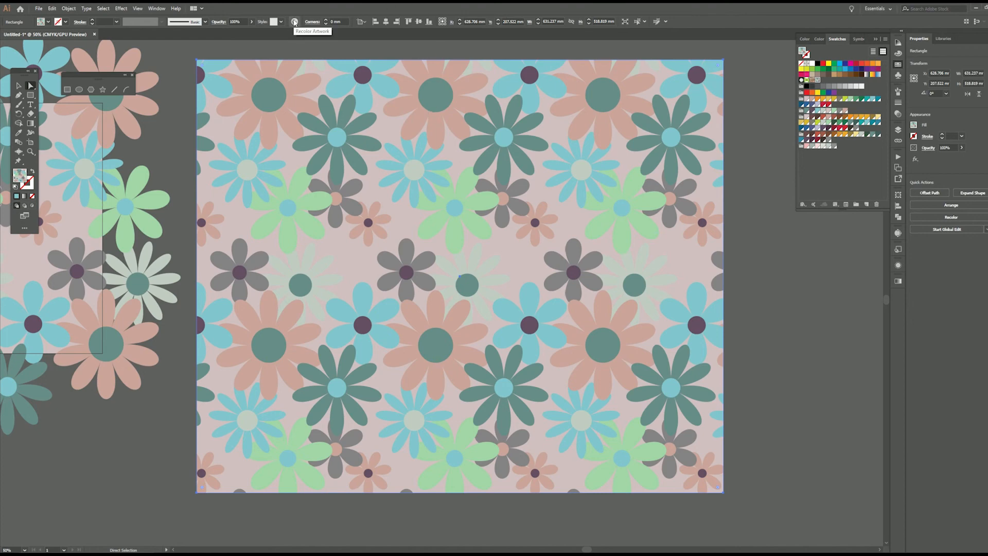
click(295, 22)
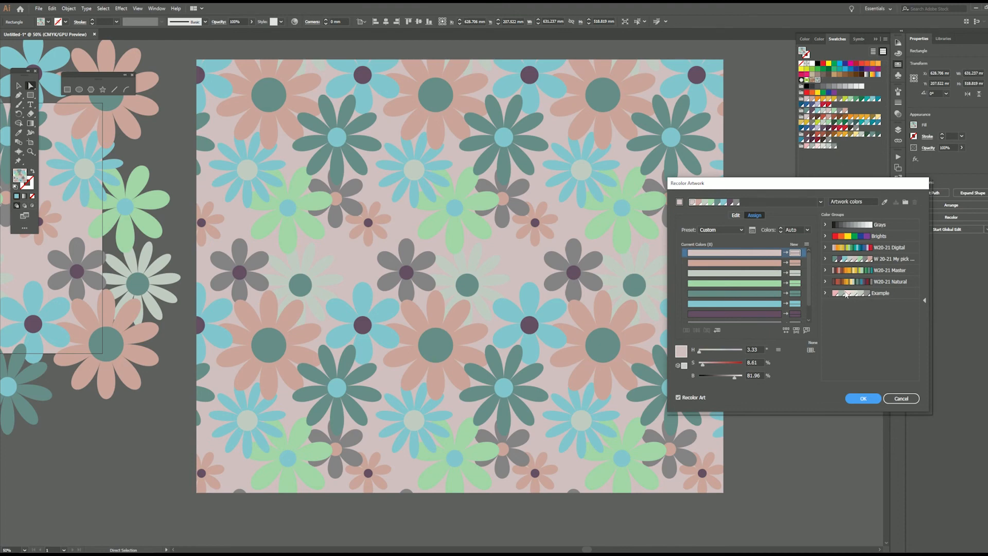
click(850, 294)
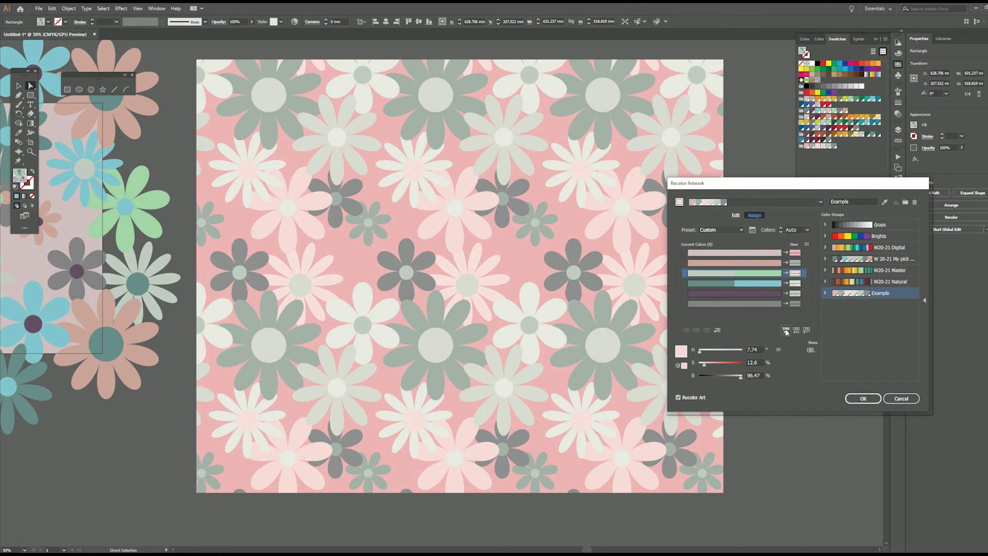
click(786, 330)
click(786, 330)
click(785, 330)
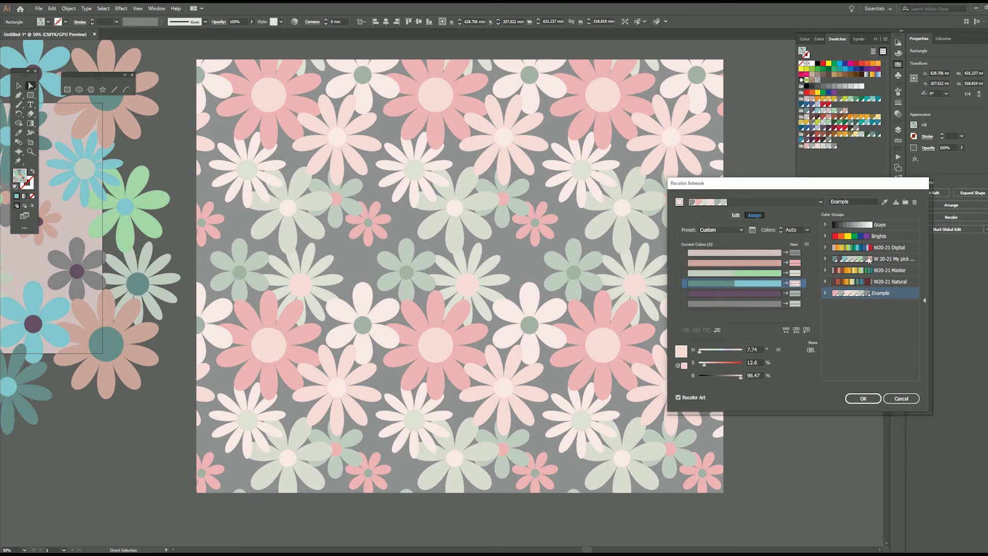
click(786, 332)
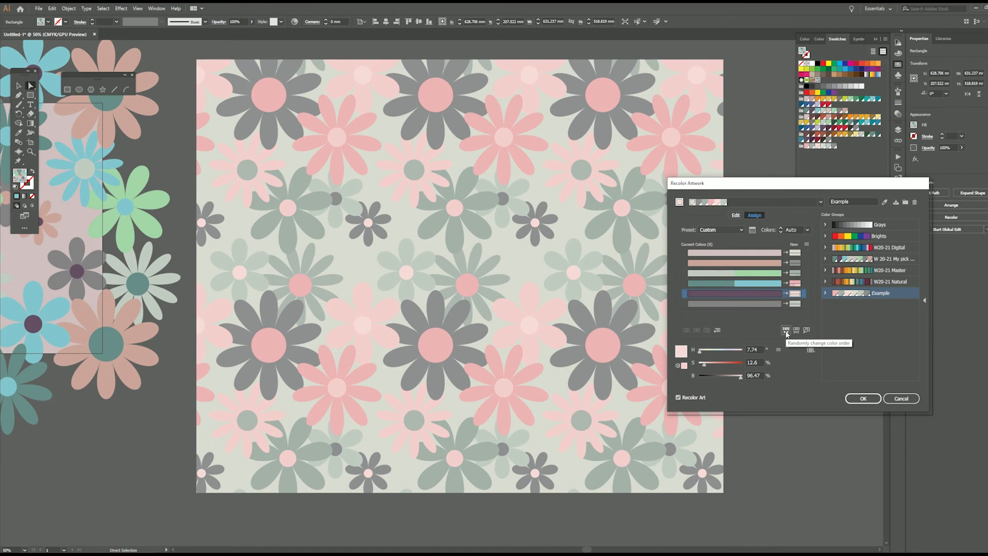
click(863, 398)
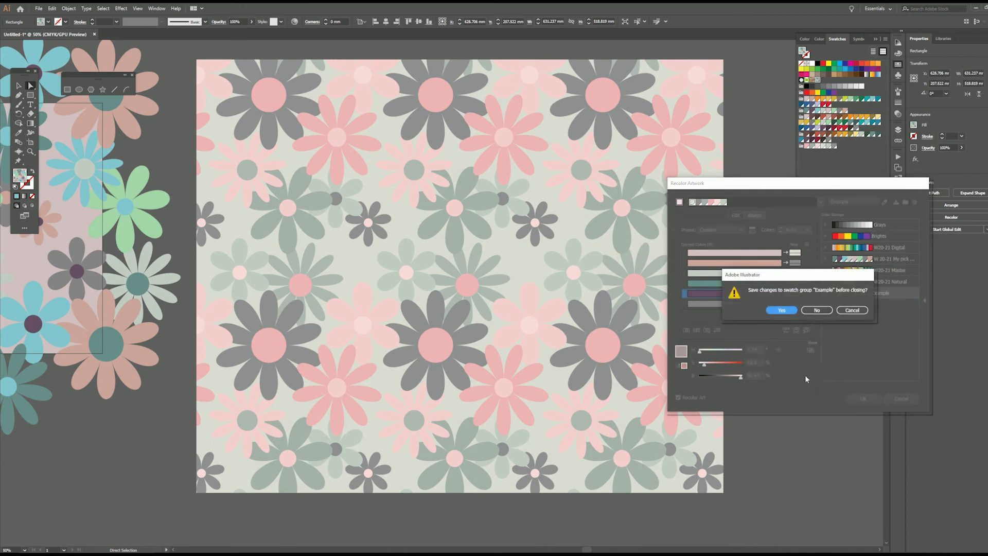
click(782, 311)
Copy the recolored rectangle to its right and recolor the copy with the shuffled W 20-21 My pick April group, saving the group changes
drag(739, 339, 485, 346)
drag(375, 325, 747, 324)
click(293, 23)
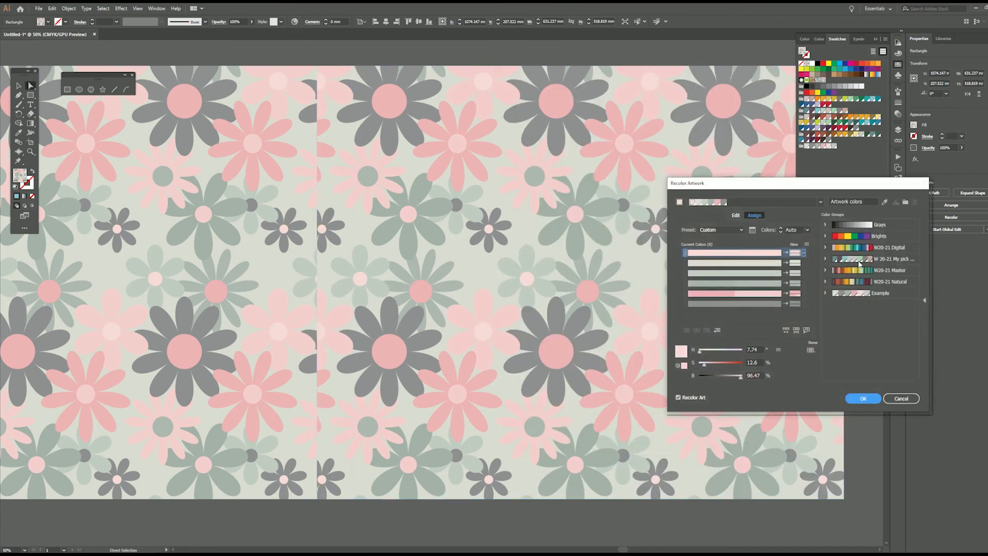
click(859, 263)
click(787, 331)
click(788, 331)
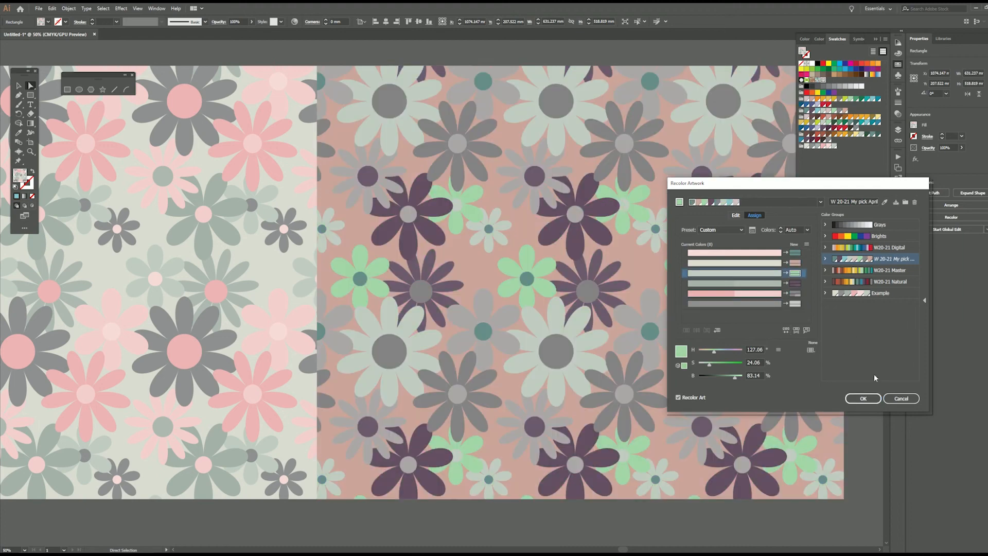
click(857, 398)
click(803, 313)
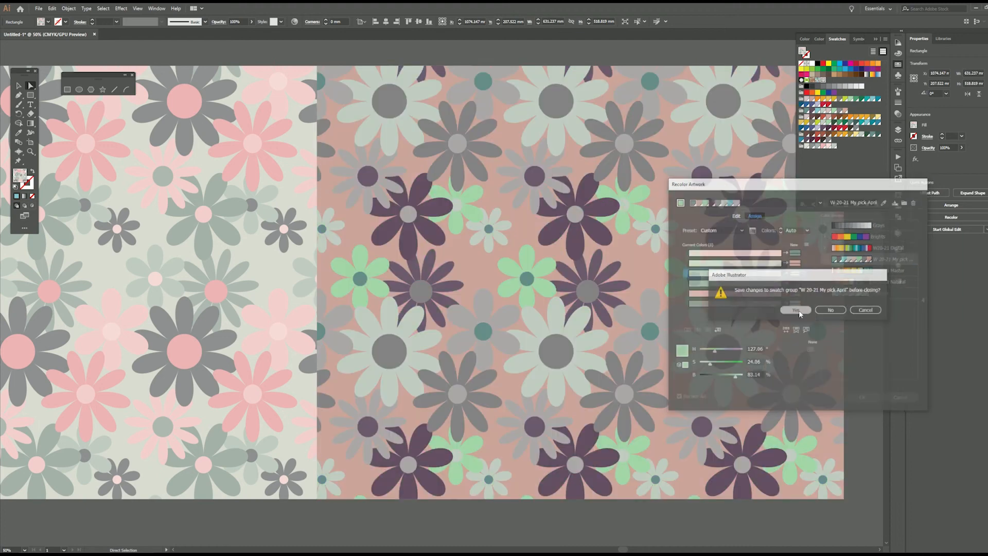
Copy the salmon-background rectangle to its right and recolor the copy with the shuffled W20-21 Digital group, saving the group changes
drag(706, 297, 642, 267)
click(294, 22)
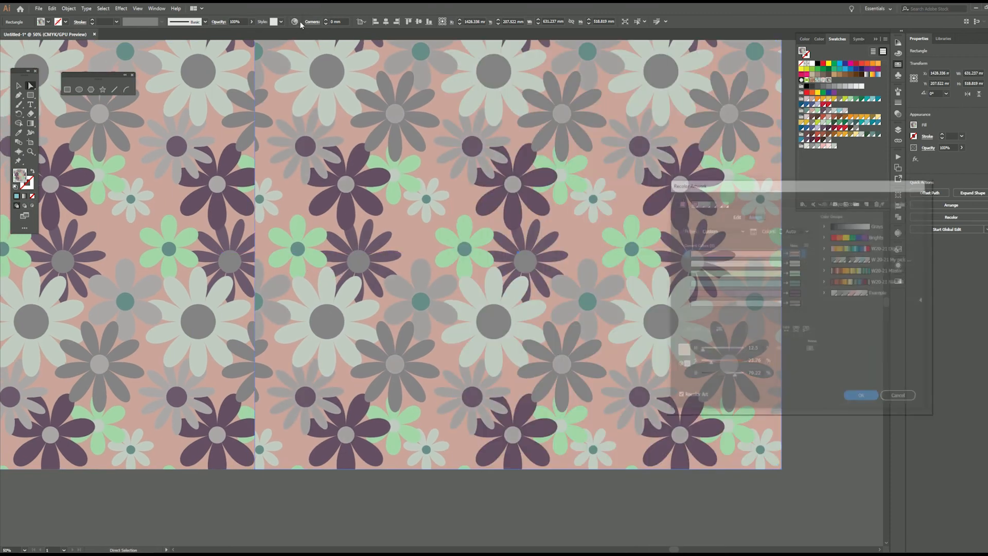
click(870, 249)
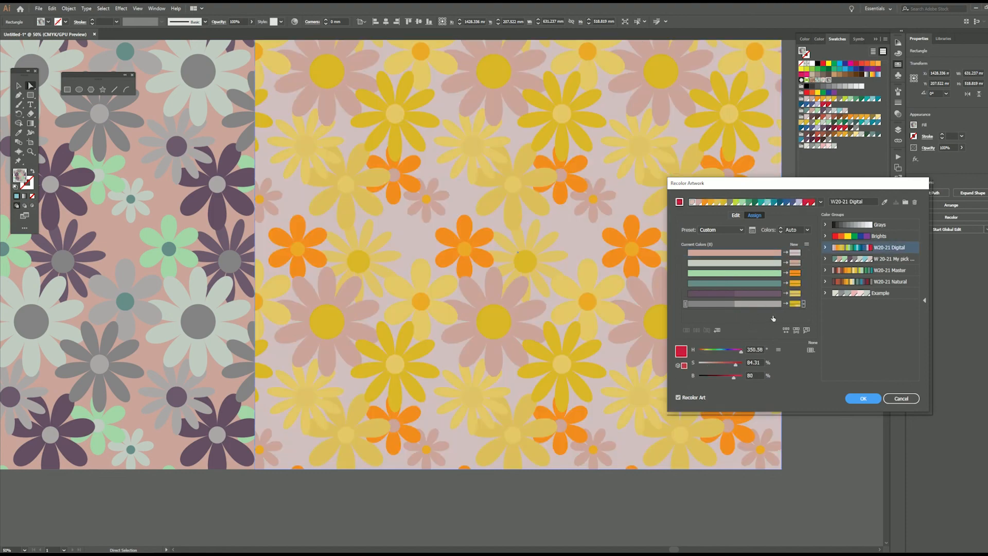
click(786, 330)
click(786, 330)
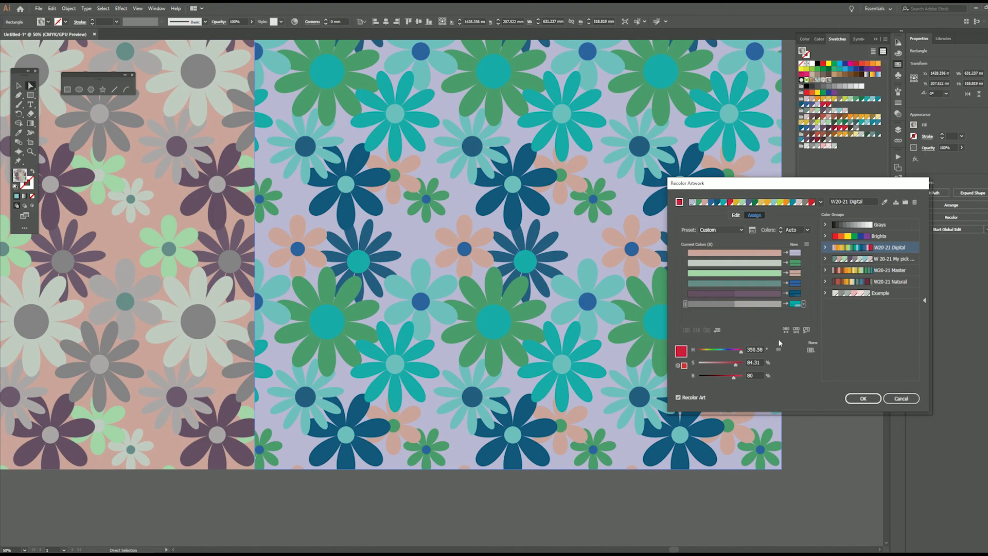
click(785, 331)
click(786, 331)
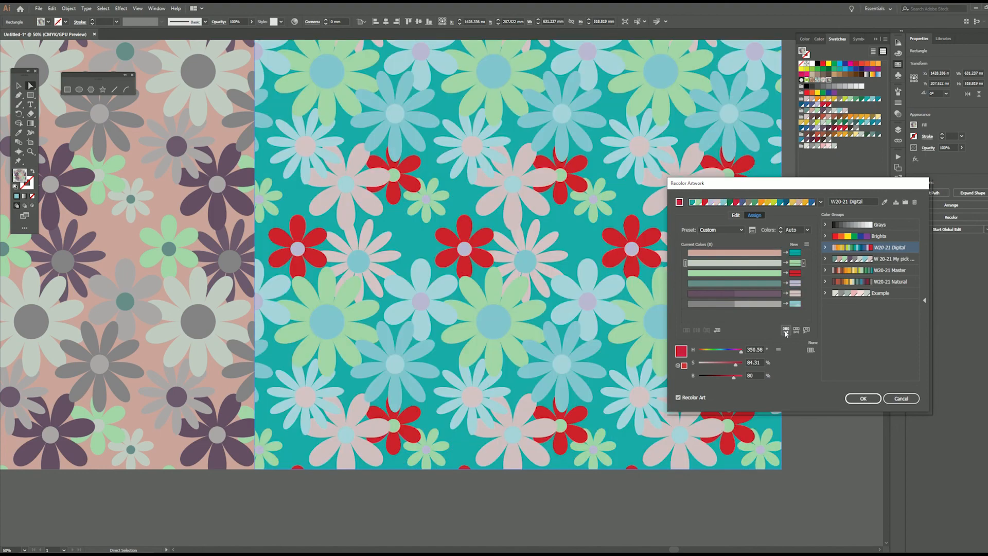
click(863, 398)
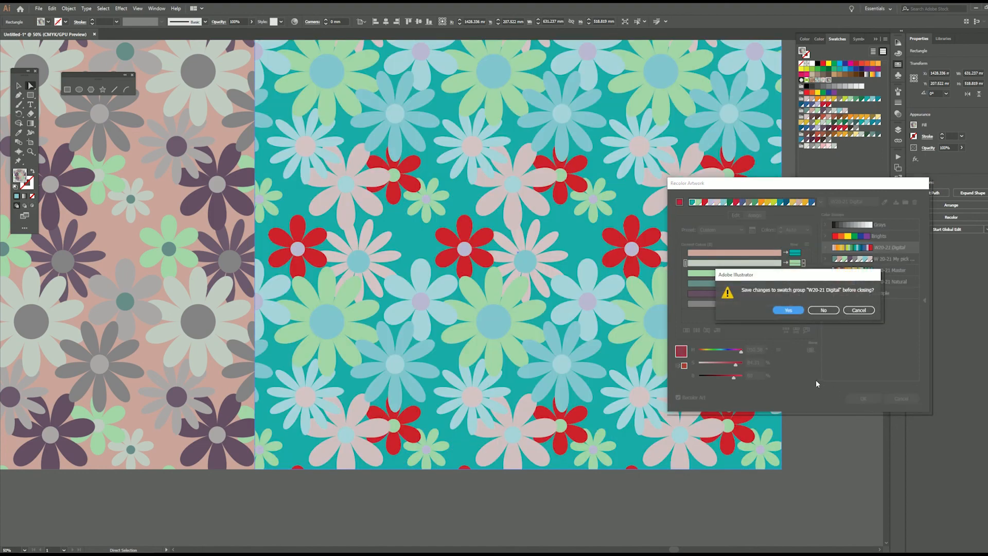
click(795, 311)
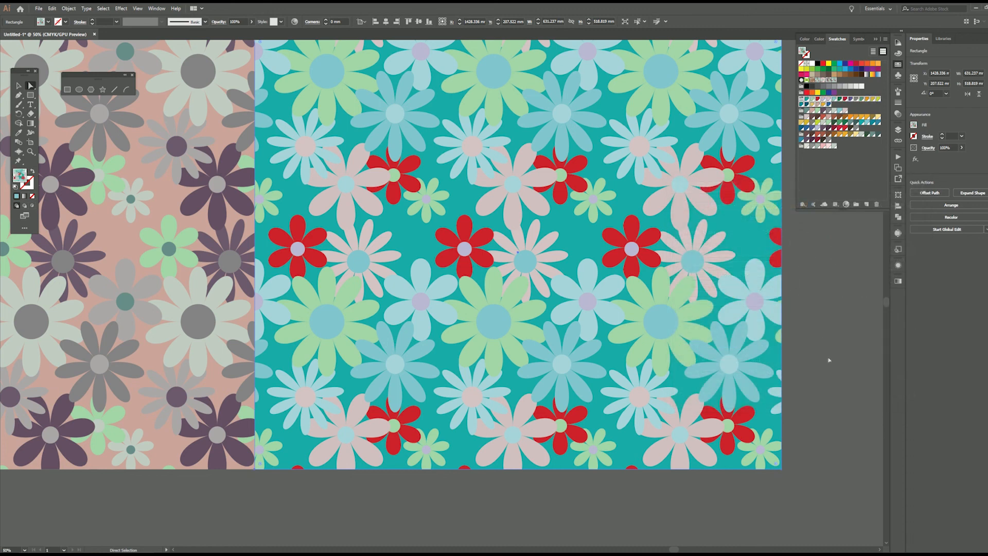
key(ctrl+minus)
key(ctrl+minus)
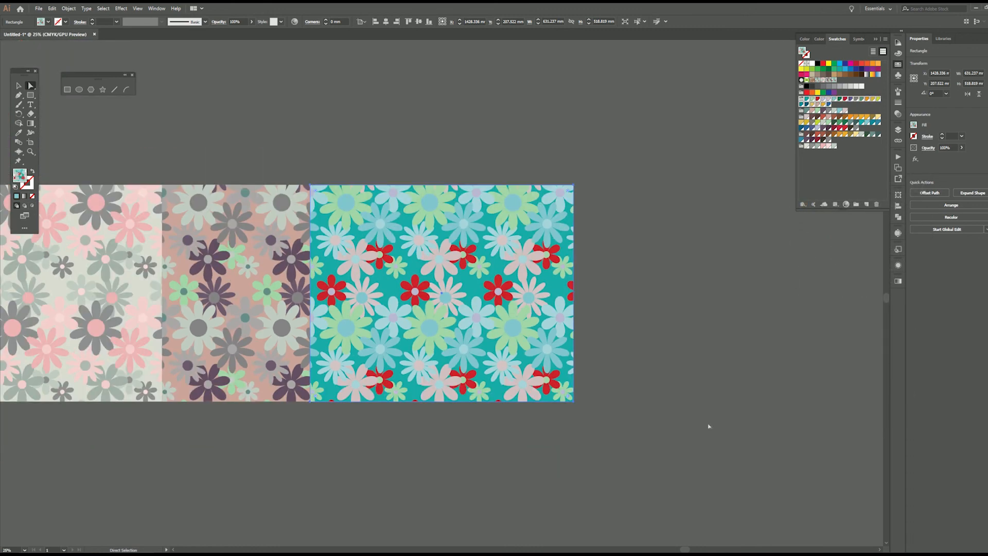
drag(298, 403, 593, 380)
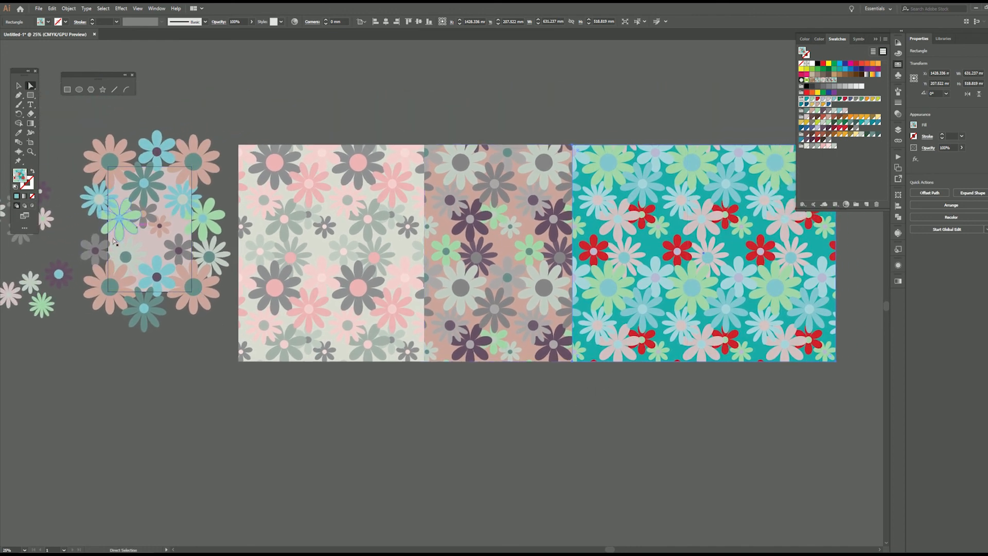